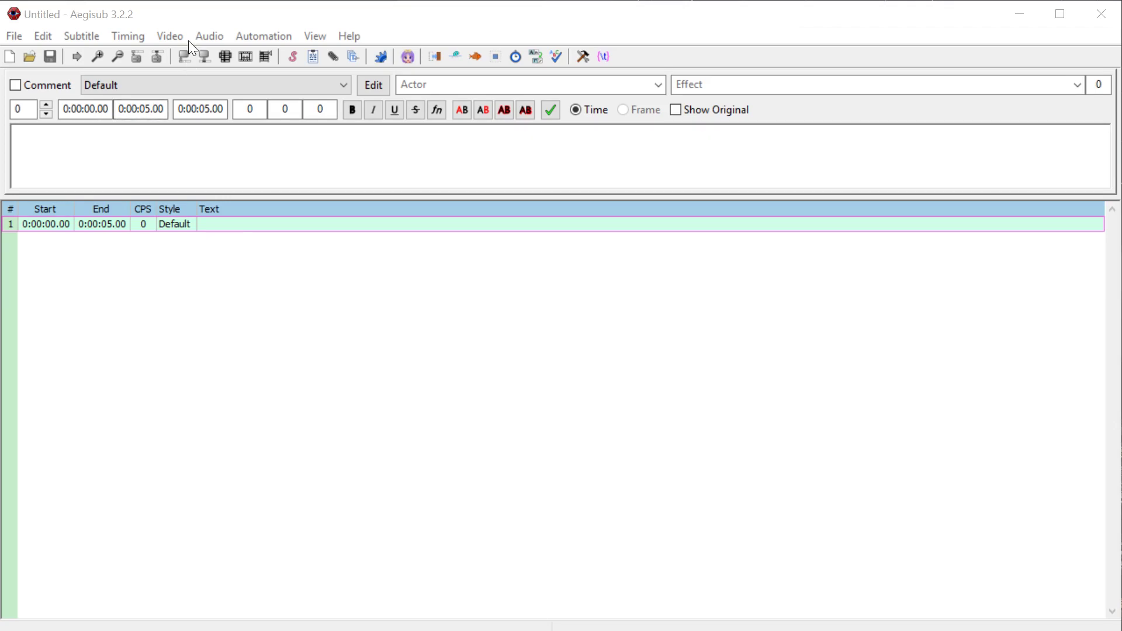
- Load a blue (#2FA3FE) 1920x1080 HD 1080p dummy video
click(173, 40)
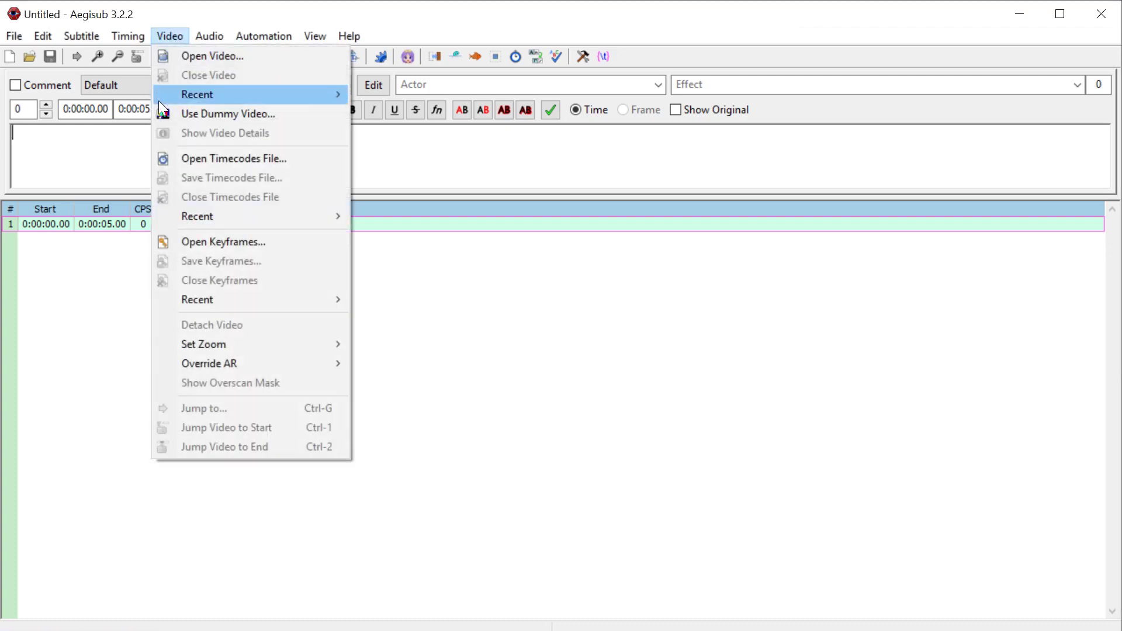
click(208, 113)
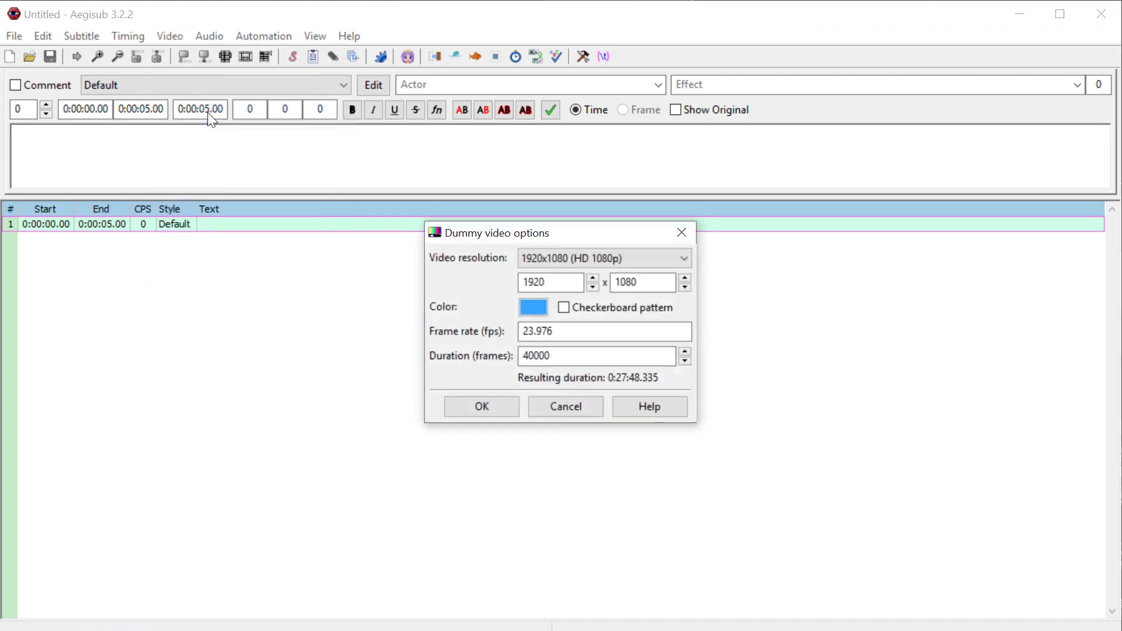
click(563, 258)
click(555, 271)
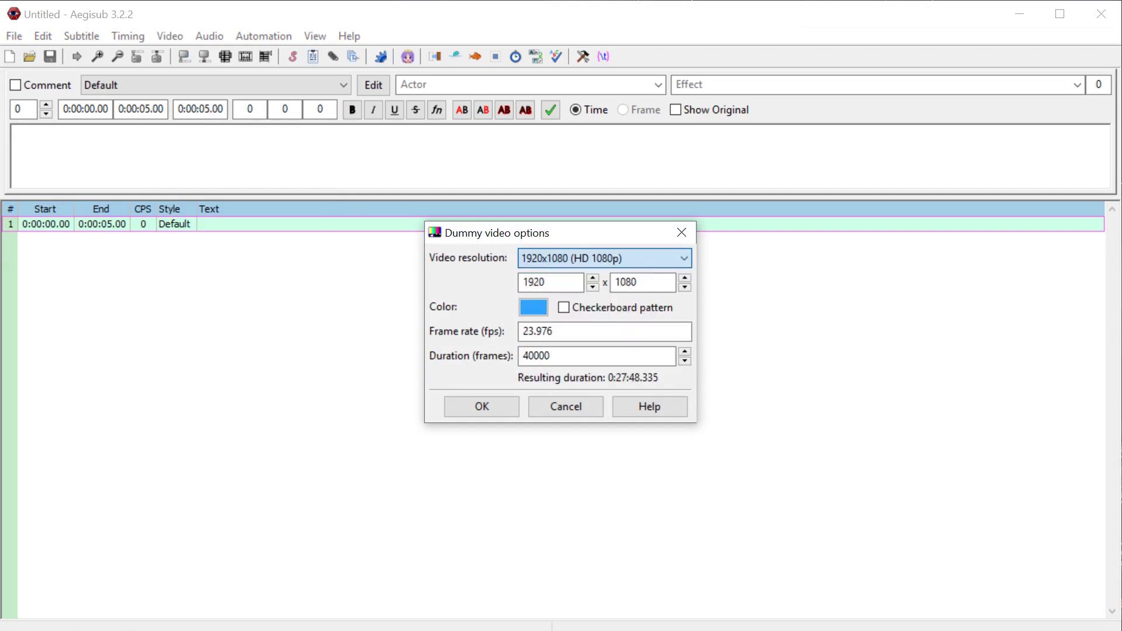
click(533, 260)
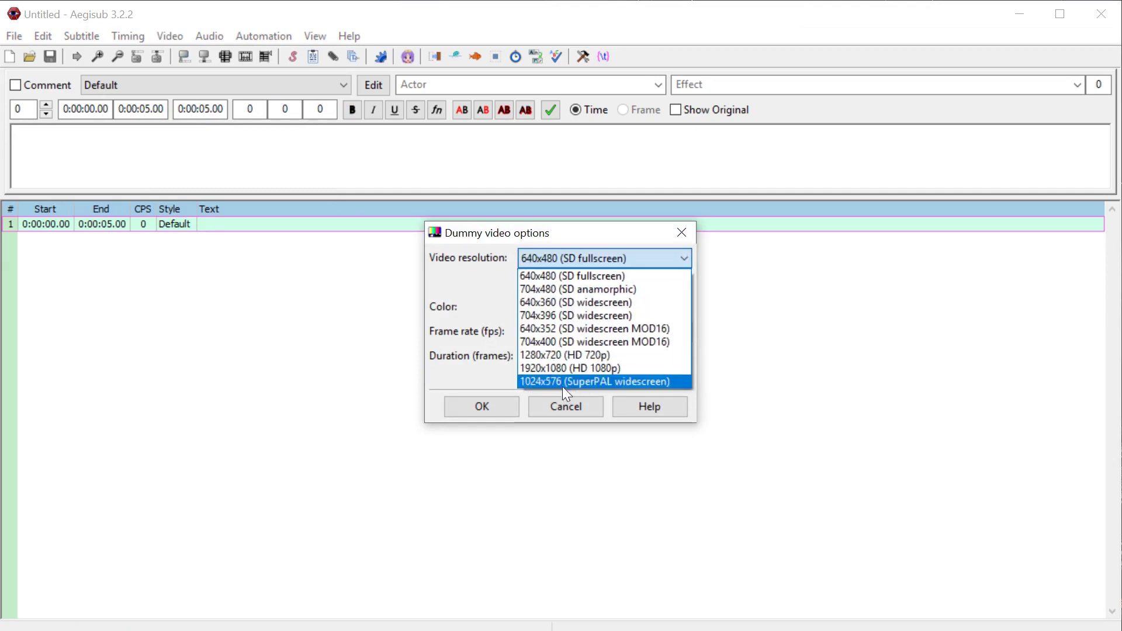
click(544, 368)
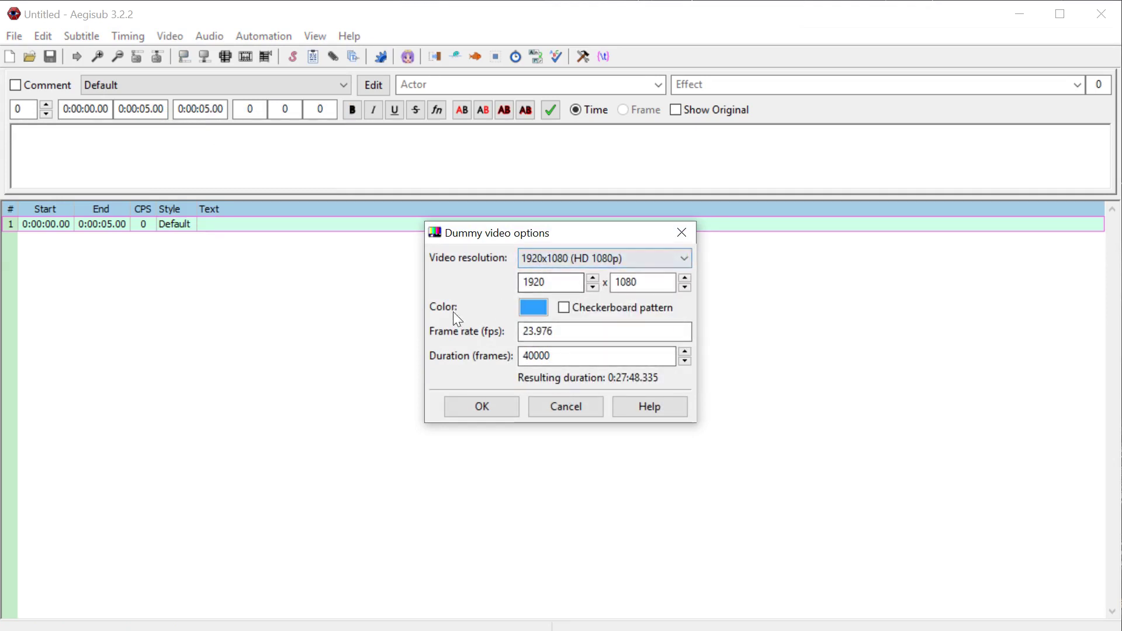
click(533, 308)
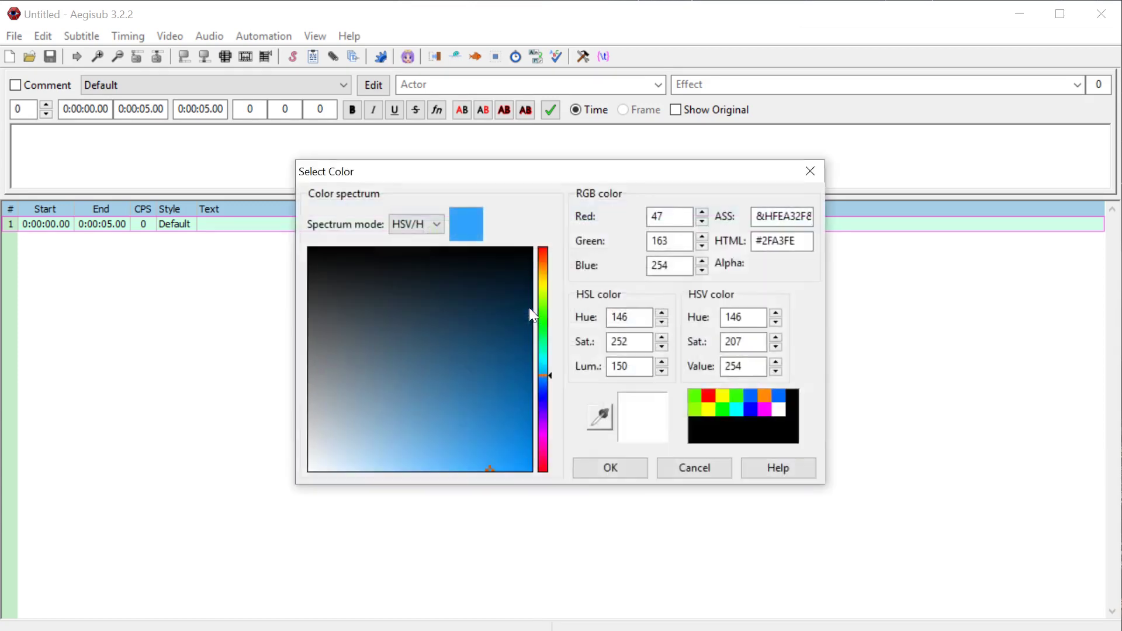
click(608, 477)
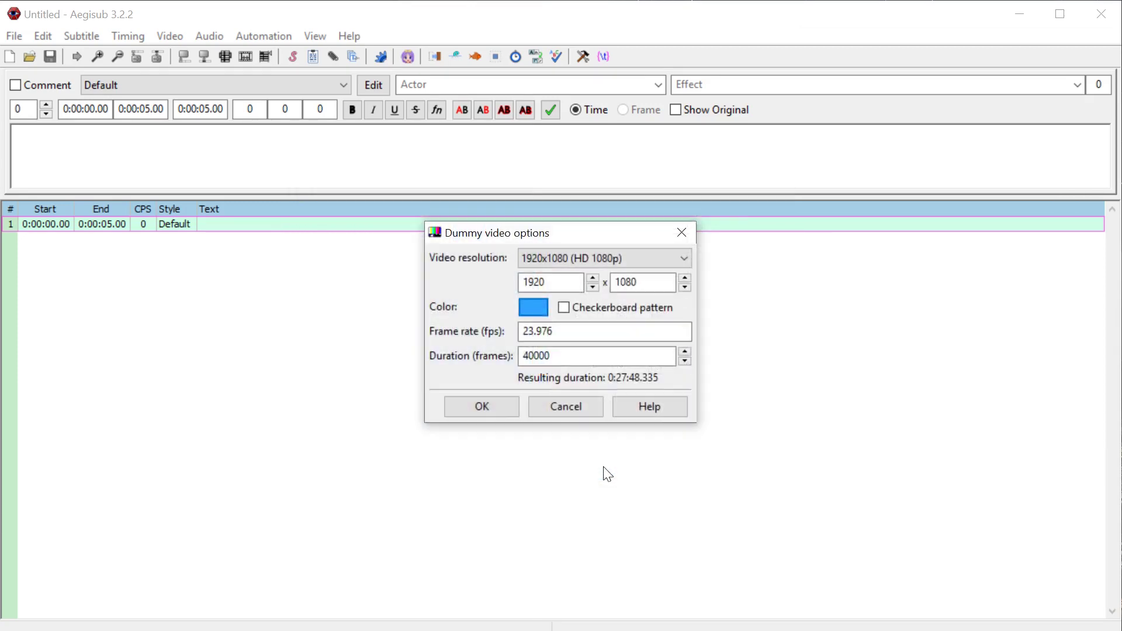
click(479, 410)
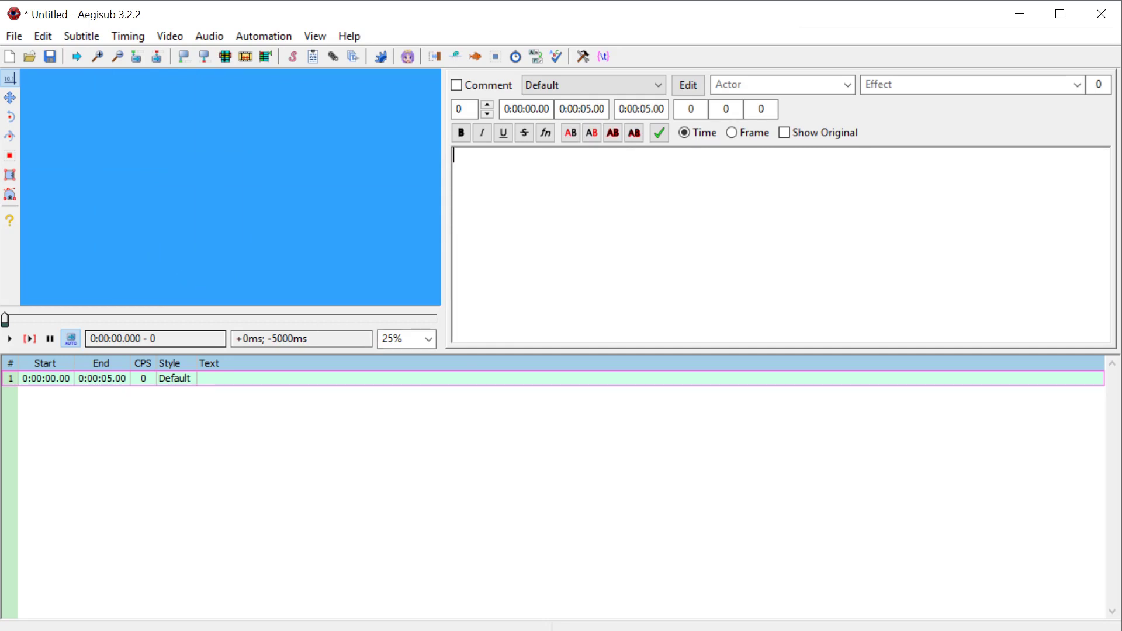
- Type 'This is a test subtitle' as the first subtitle line's text
text(his is a)
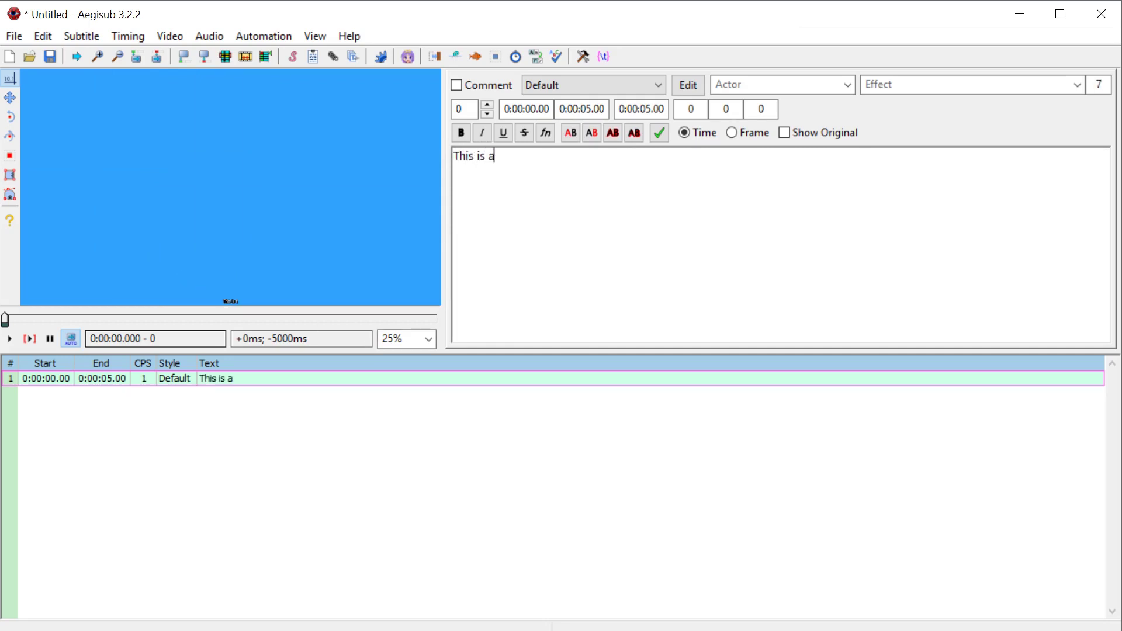
text( test subtitle.)
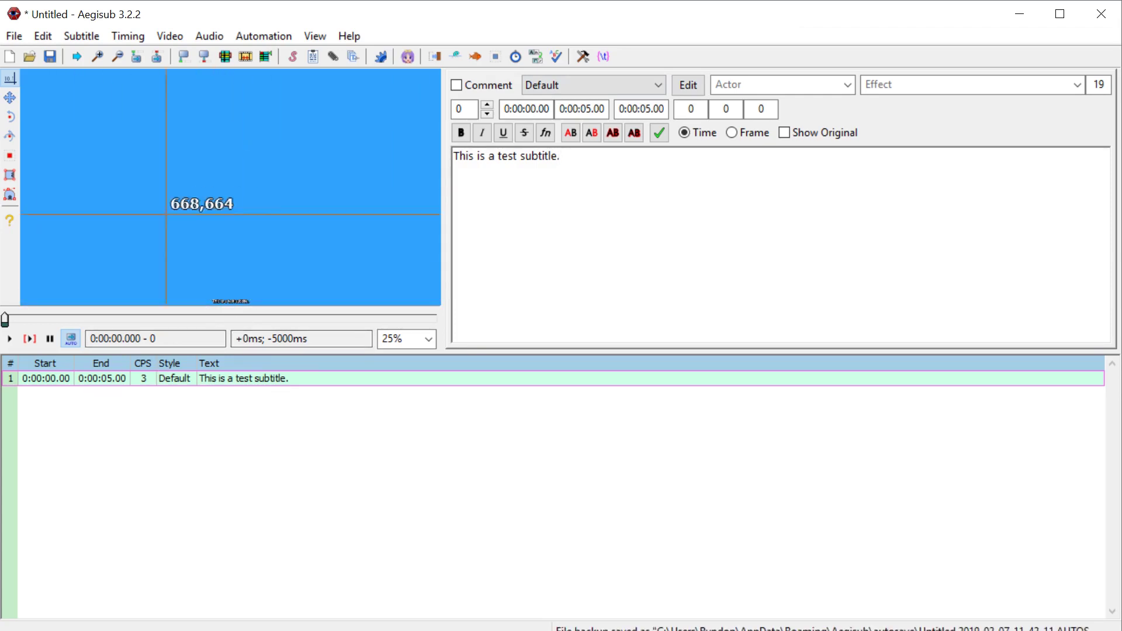
- Use the Scale tool to scale the subtitle uniformly to 545% (\fscx545\fscy545)
click(11, 163)
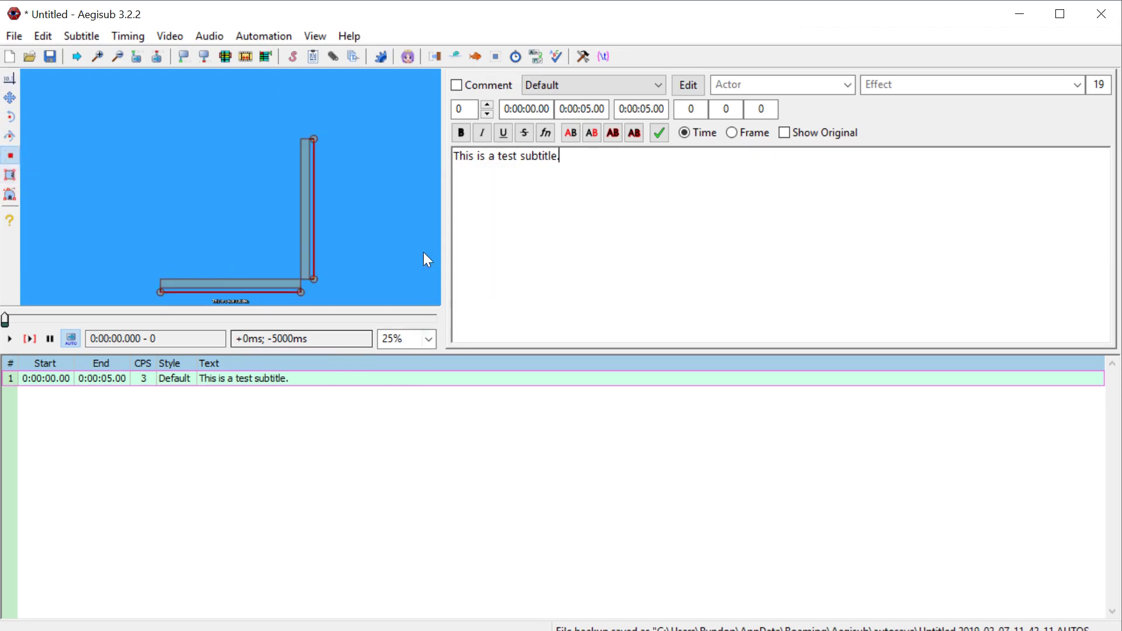
key(alt)
drag(312, 141, 299, 290)
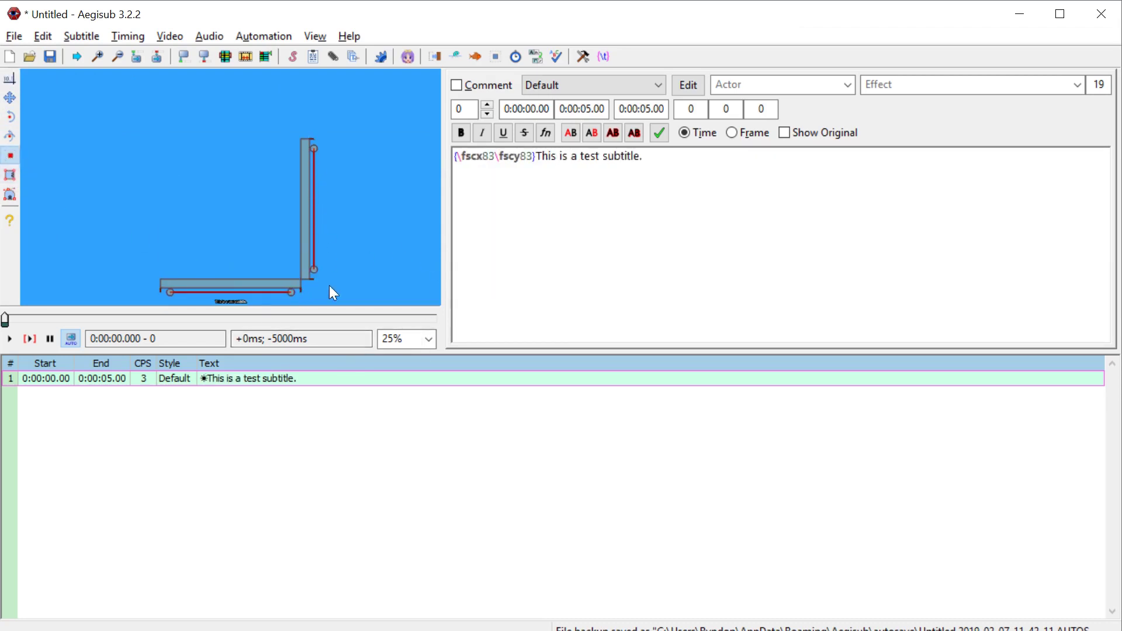
drag(443, 292, 614, 278)
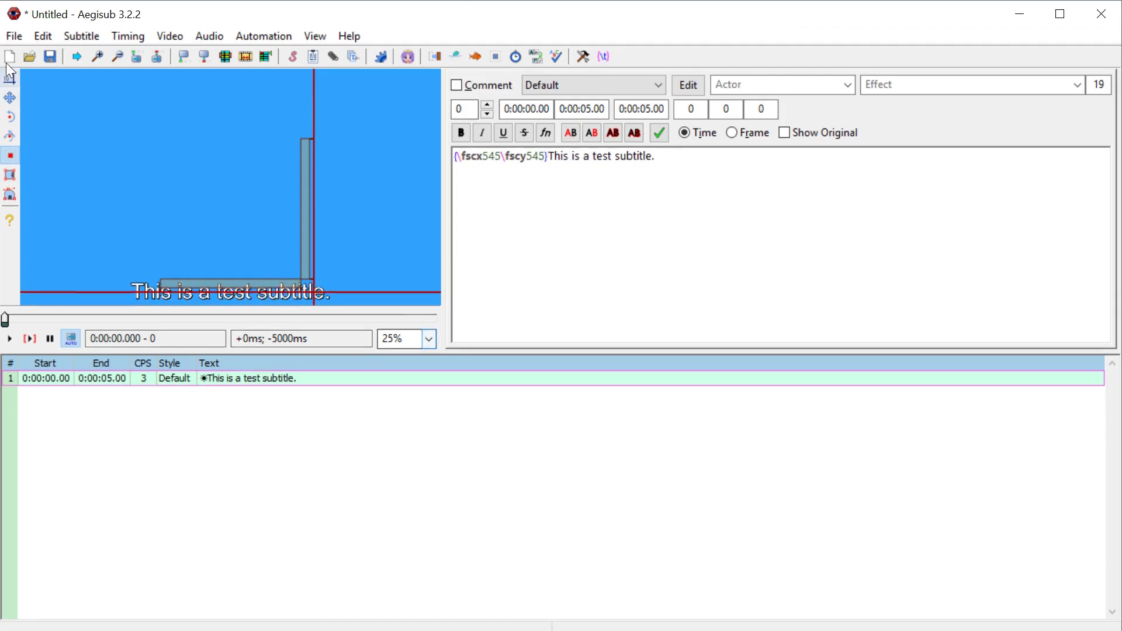
- Return to the standard video tool and set the video zoom to 37.5%
key(a)
click(432, 341)
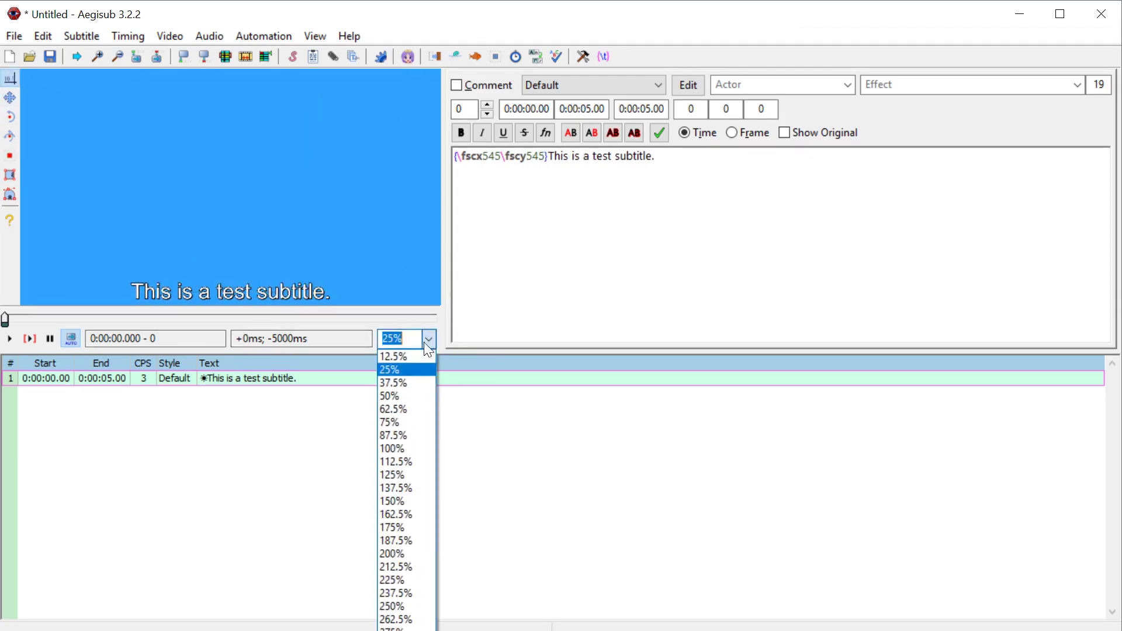
click(393, 381)
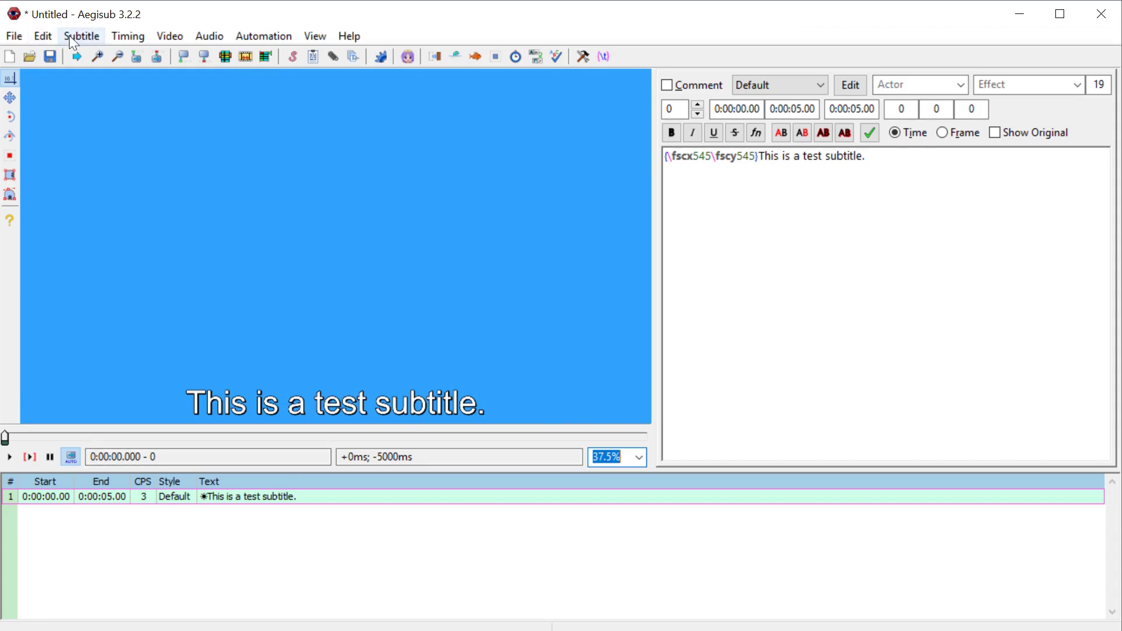
click(89, 33)
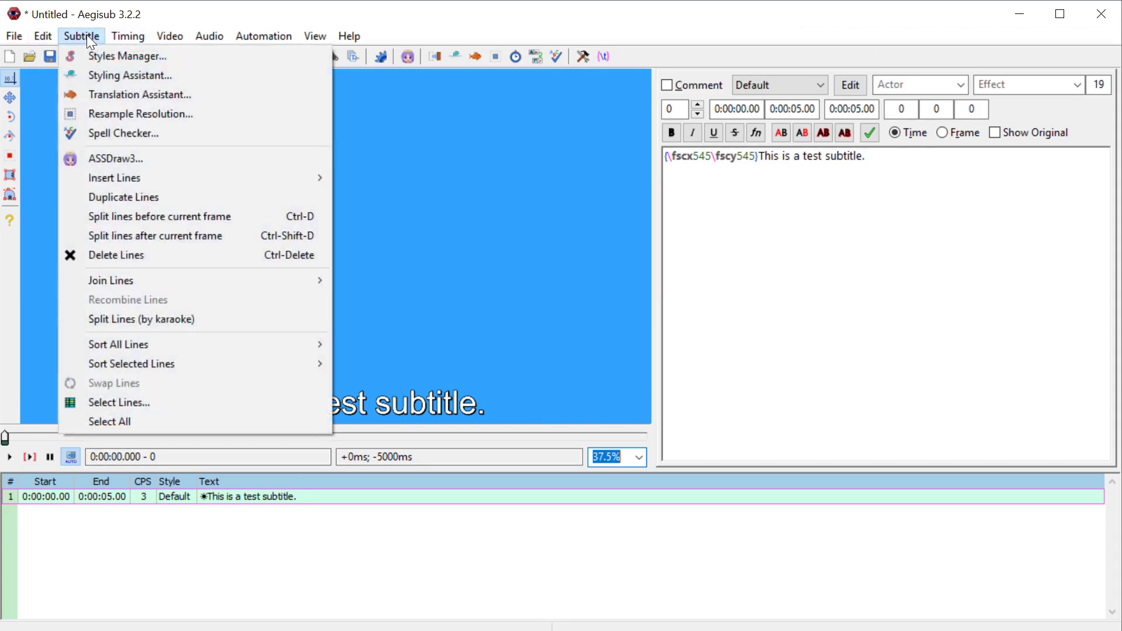
- In the Styles Manager, create a new stored style named My_Style
click(125, 58)
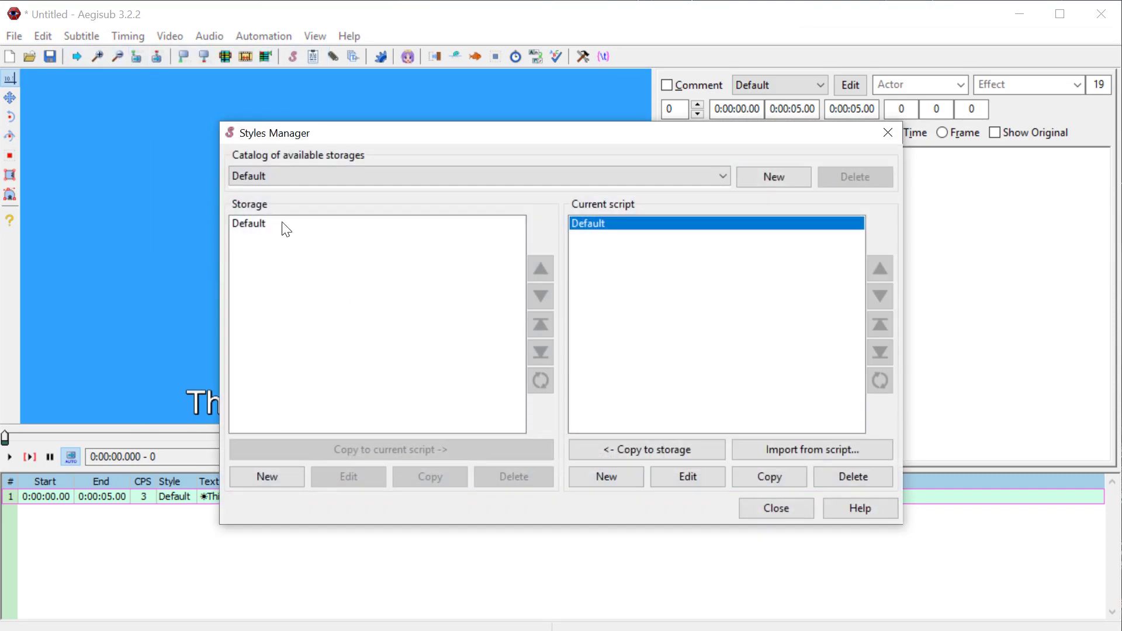
click(246, 228)
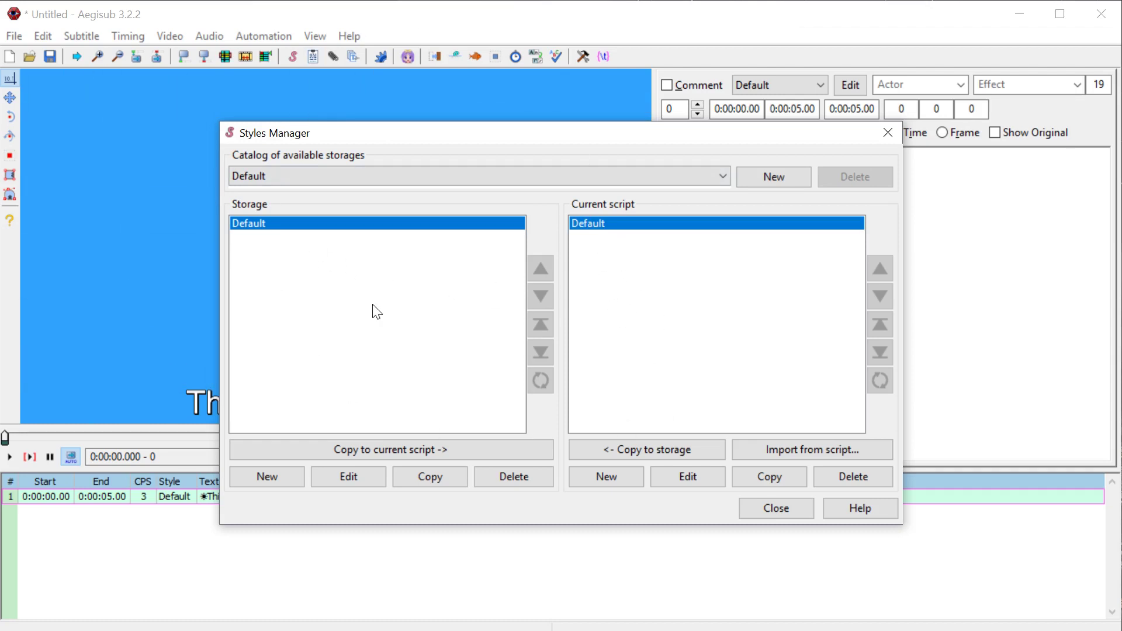
click(265, 479)
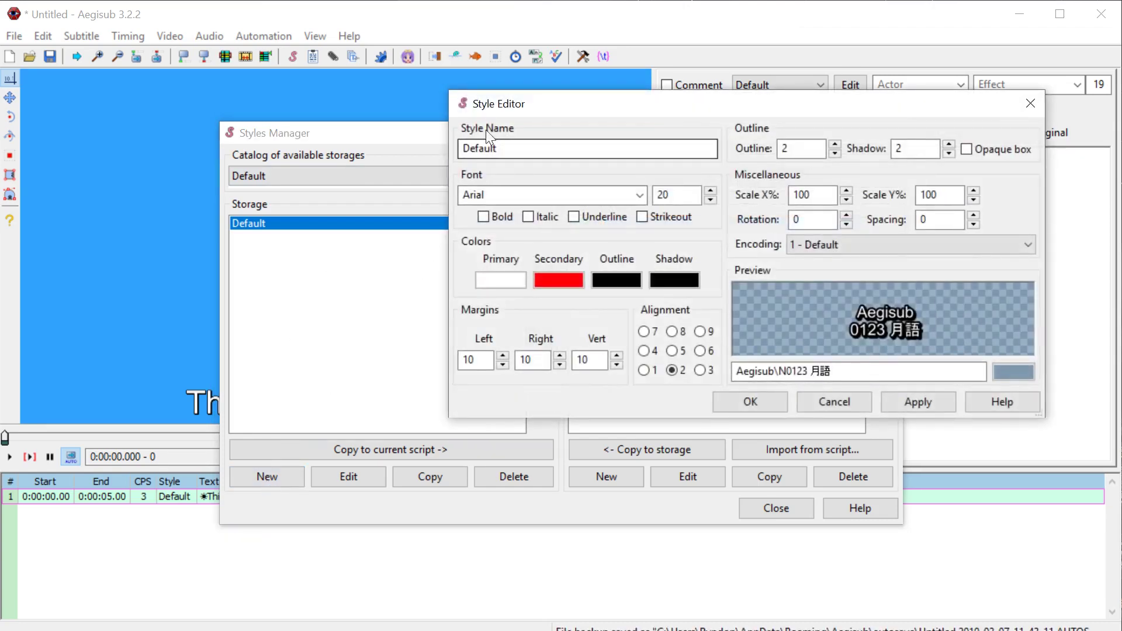
drag(506, 108, 347, 125)
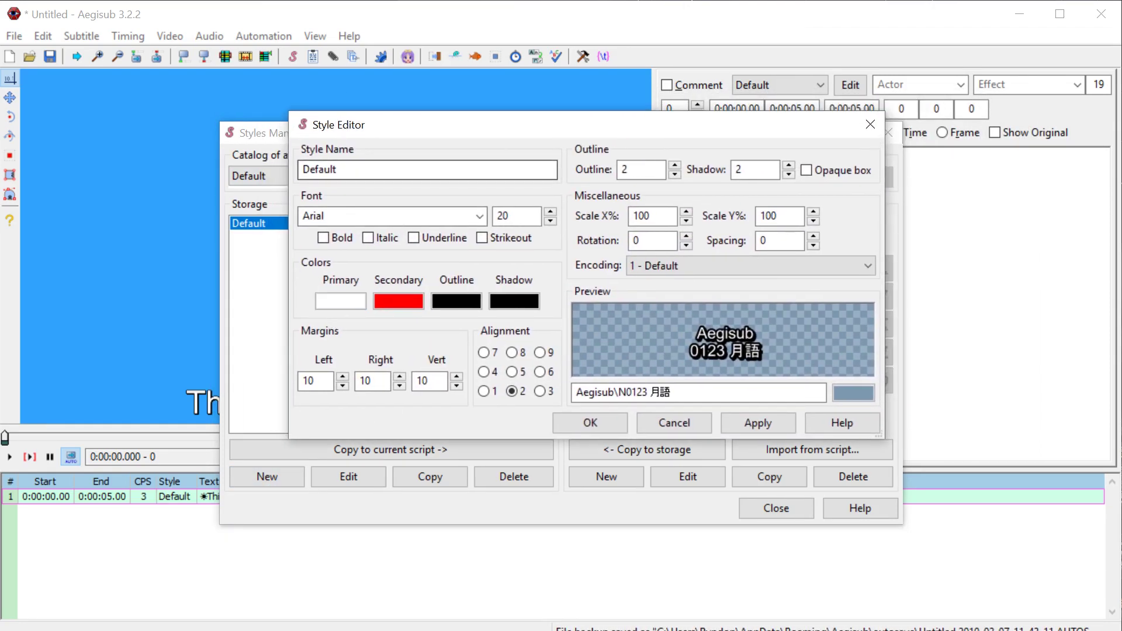
key(BackSpace)
key(BackSpace)
key(BackSpace)
key(BackSpace)
key(BackSpace)
key(BackSpace)
key(BackSpace)
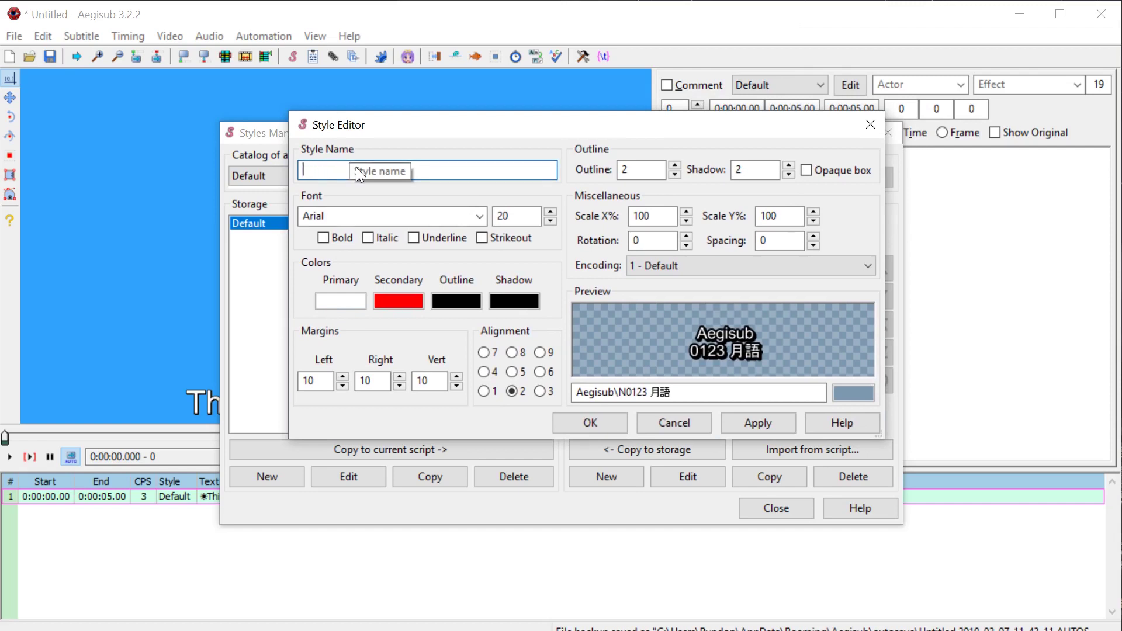
text(My_Style)
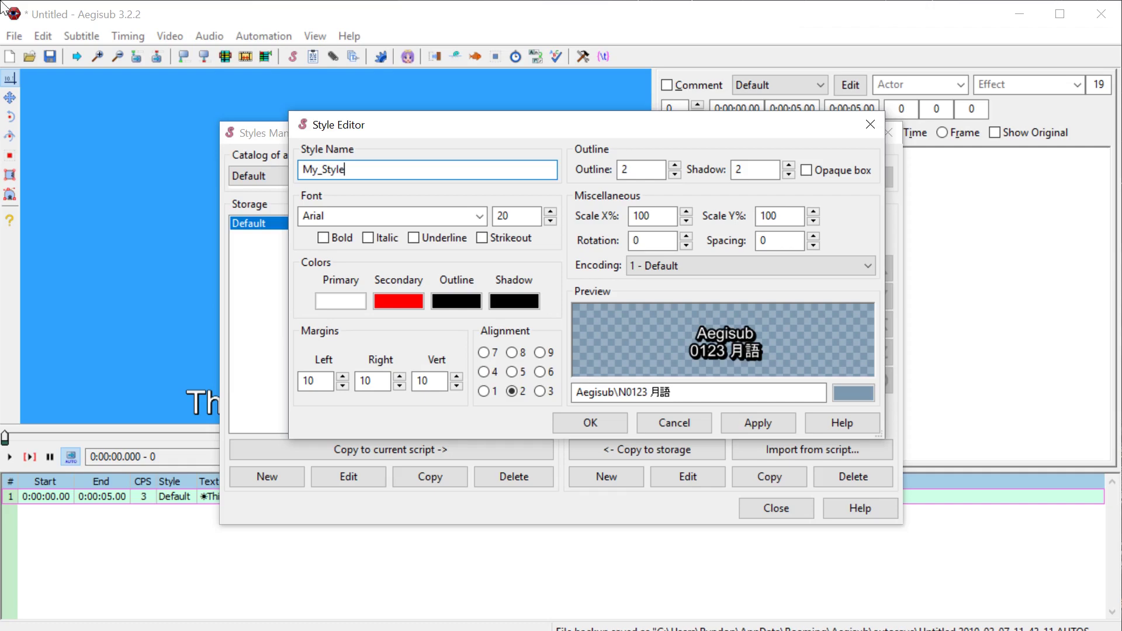
- Set My_Style's primary colour to green #00FF00 and save it
click(338, 303)
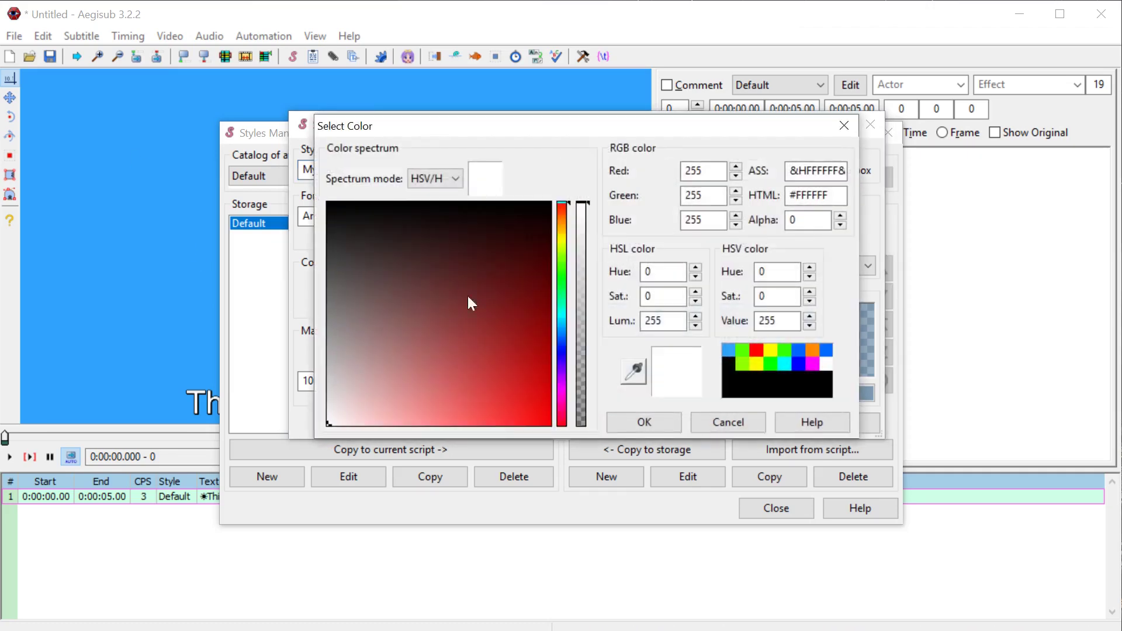
click(558, 276)
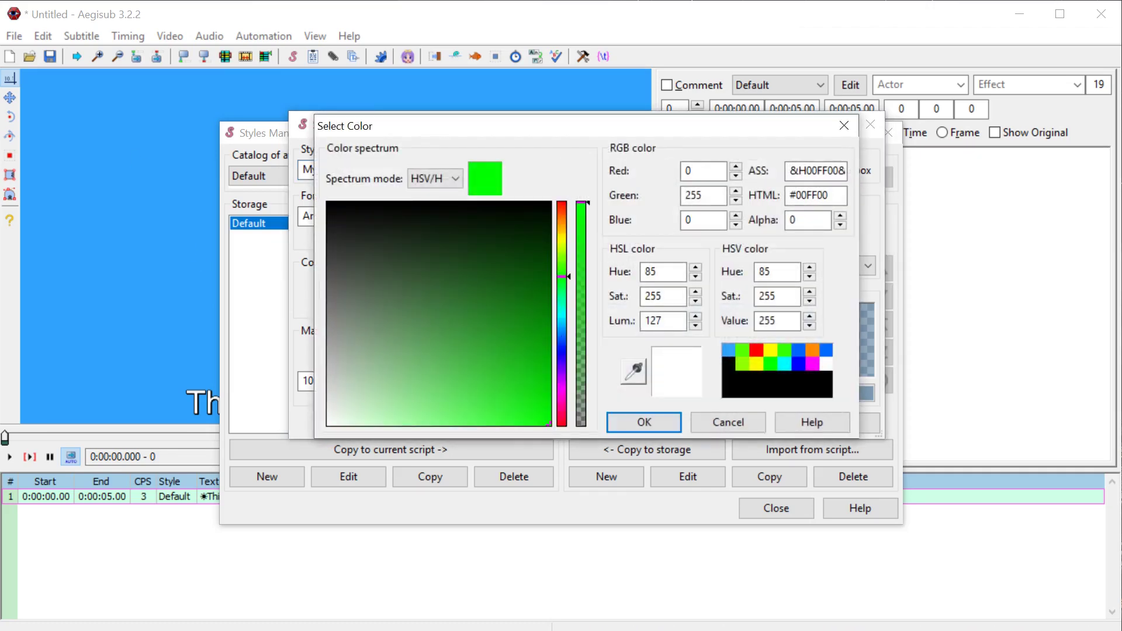
click(634, 429)
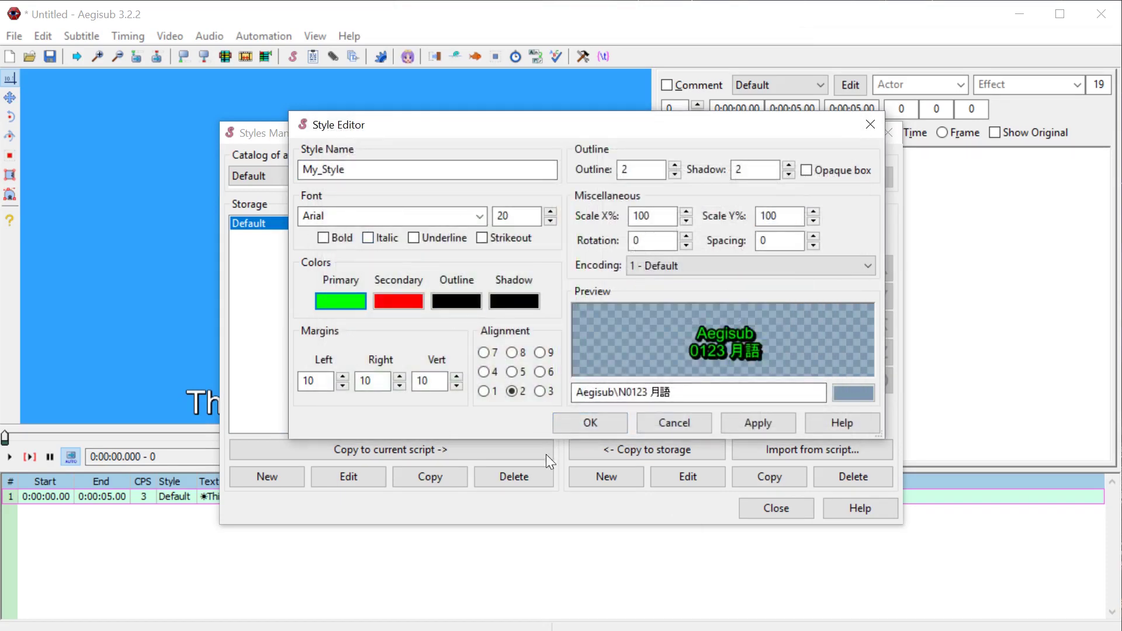
click(737, 421)
click(588, 420)
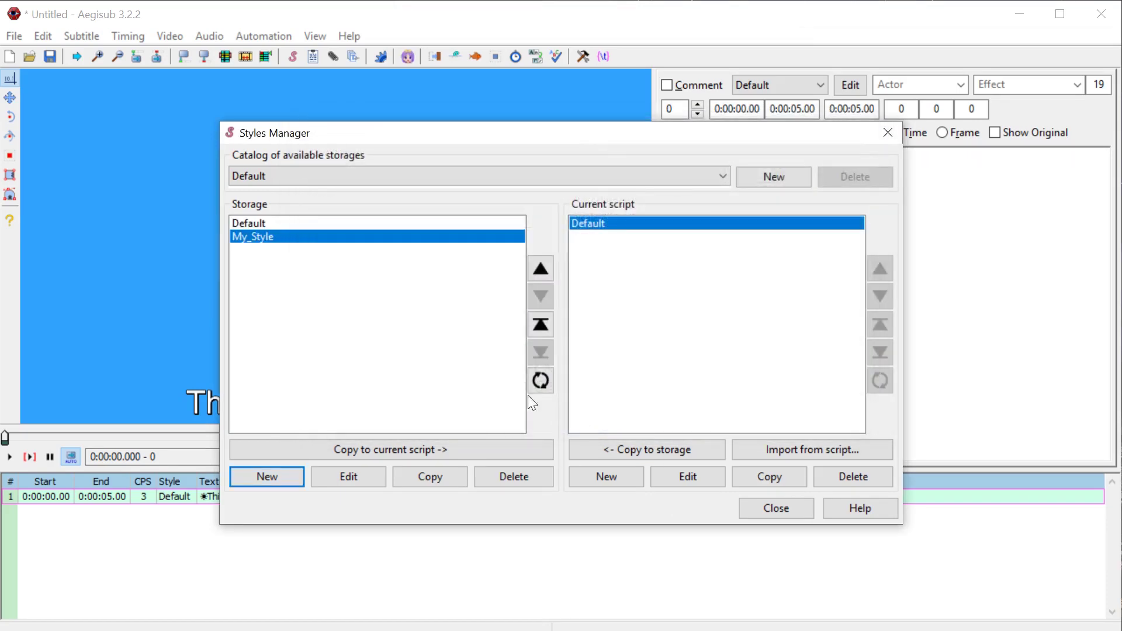
click(292, 473)
- Name the new style Sounds, give it a yellow-green #D3FF00 primary colour, and save it
double_click(348, 169)
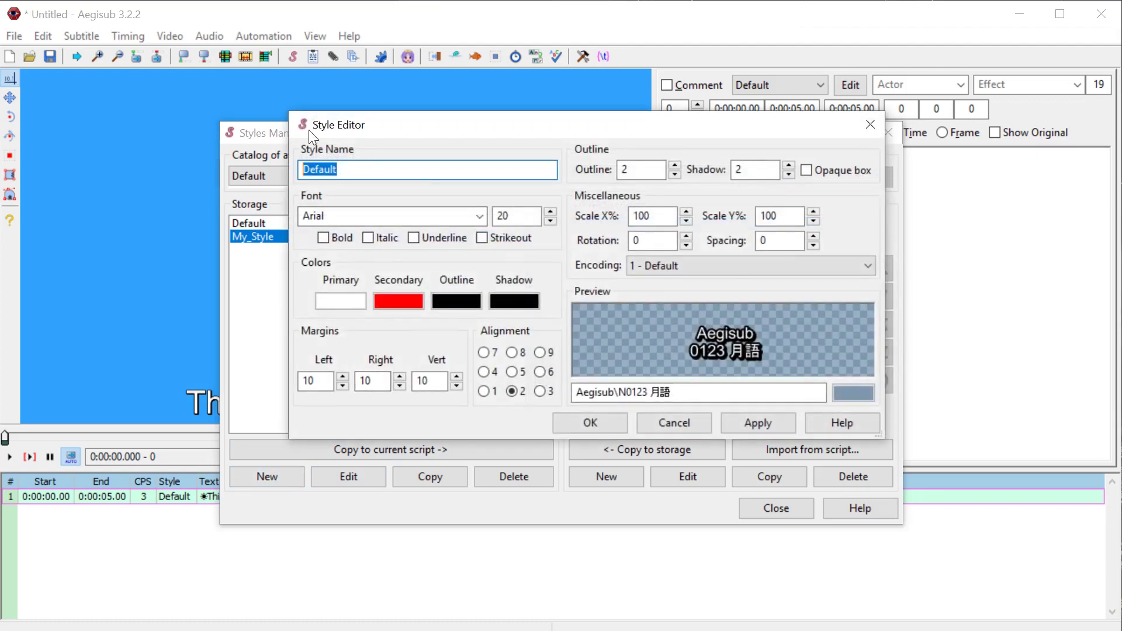
text(Sounds)
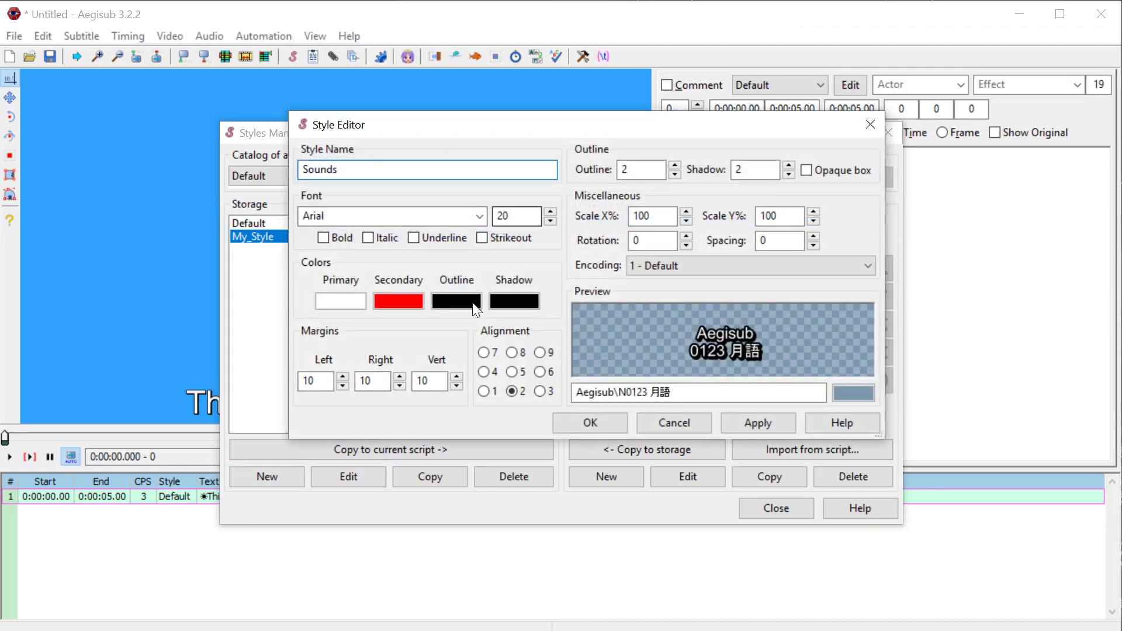
click(349, 300)
click(561, 245)
drag(463, 257, 550, 424)
click(643, 424)
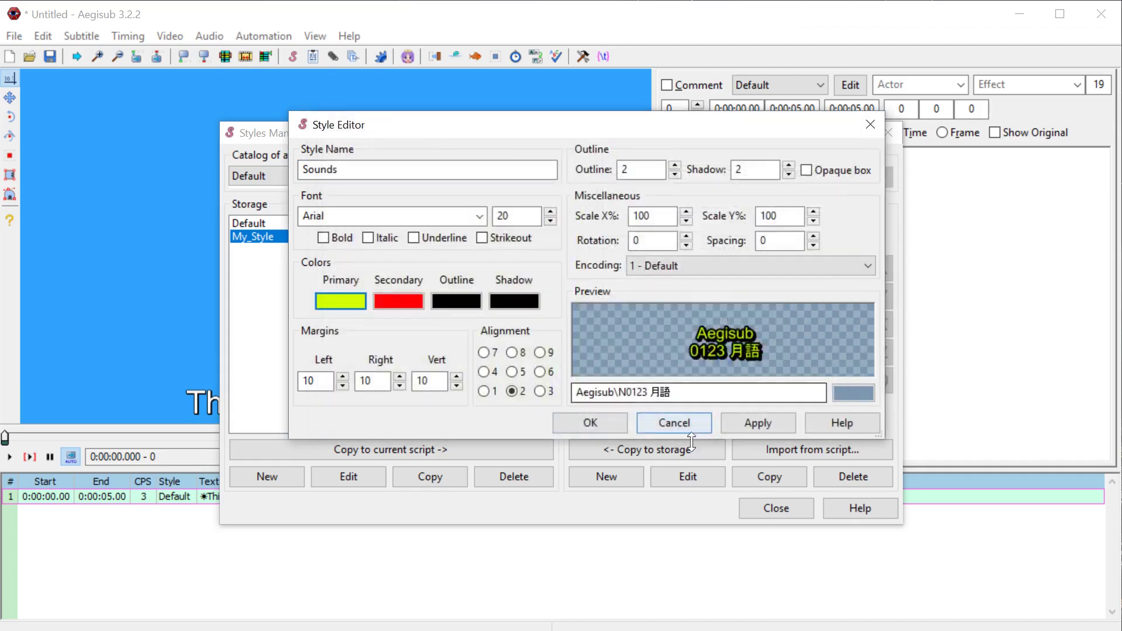
click(591, 422)
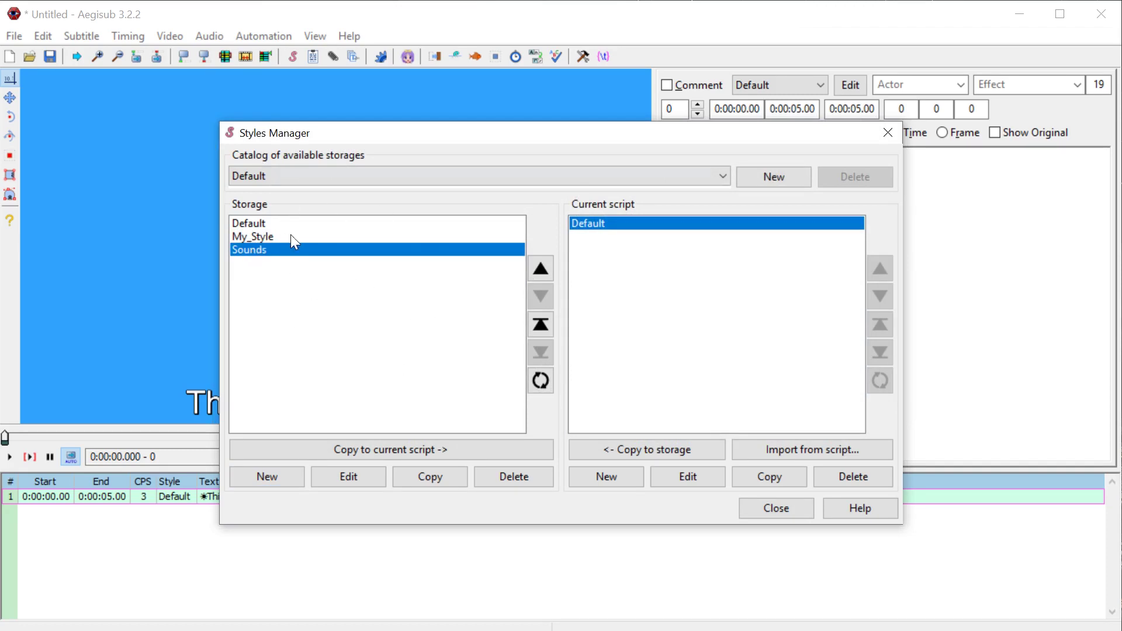
drag(294, 136, 500, 65)
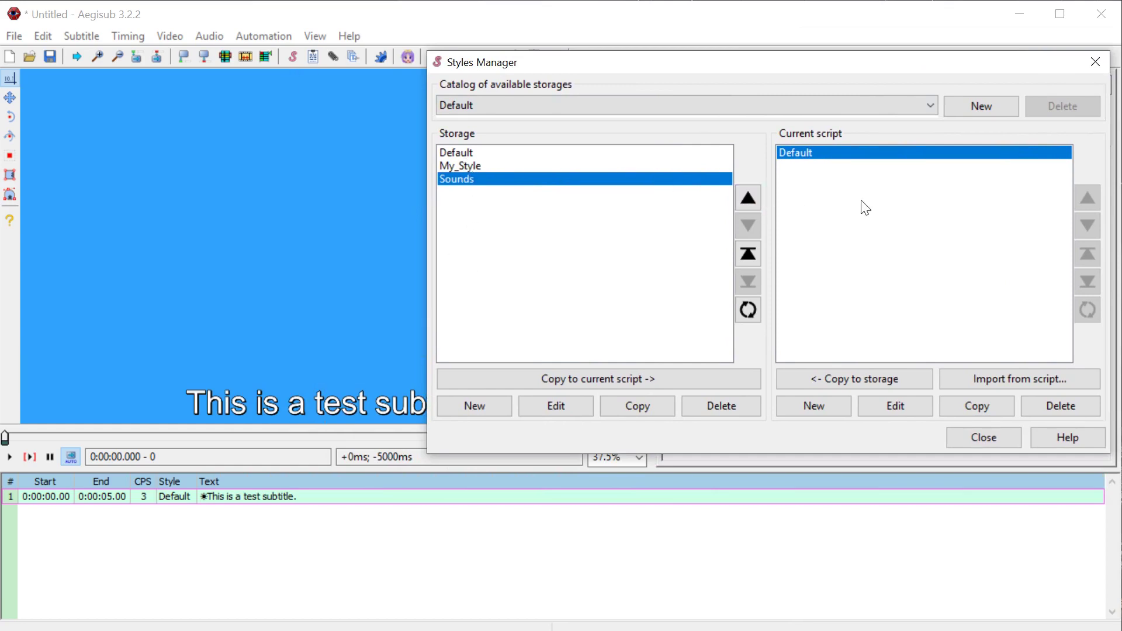
- Close the Styles Manager and check which styles the line's Style list offers
click(982, 438)
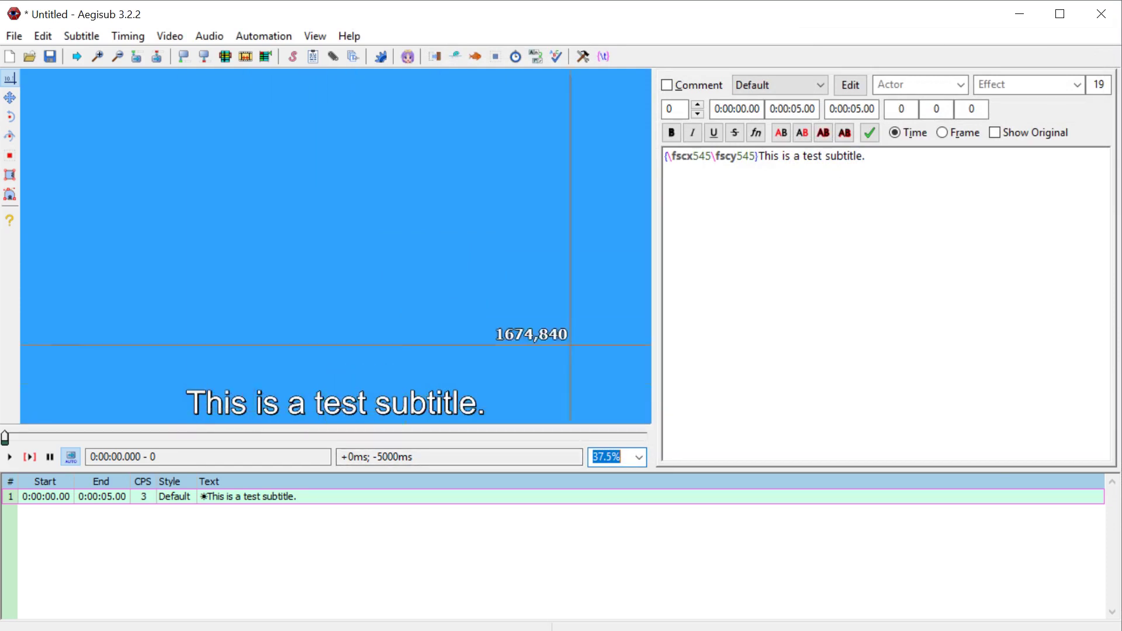
click(820, 85)
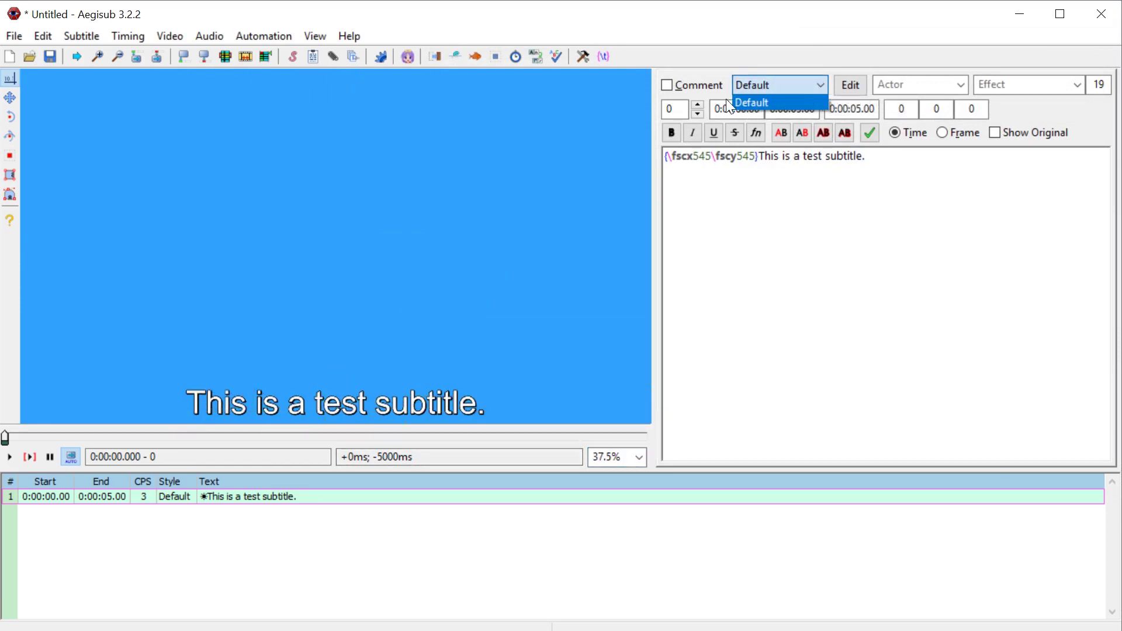
click(732, 33)
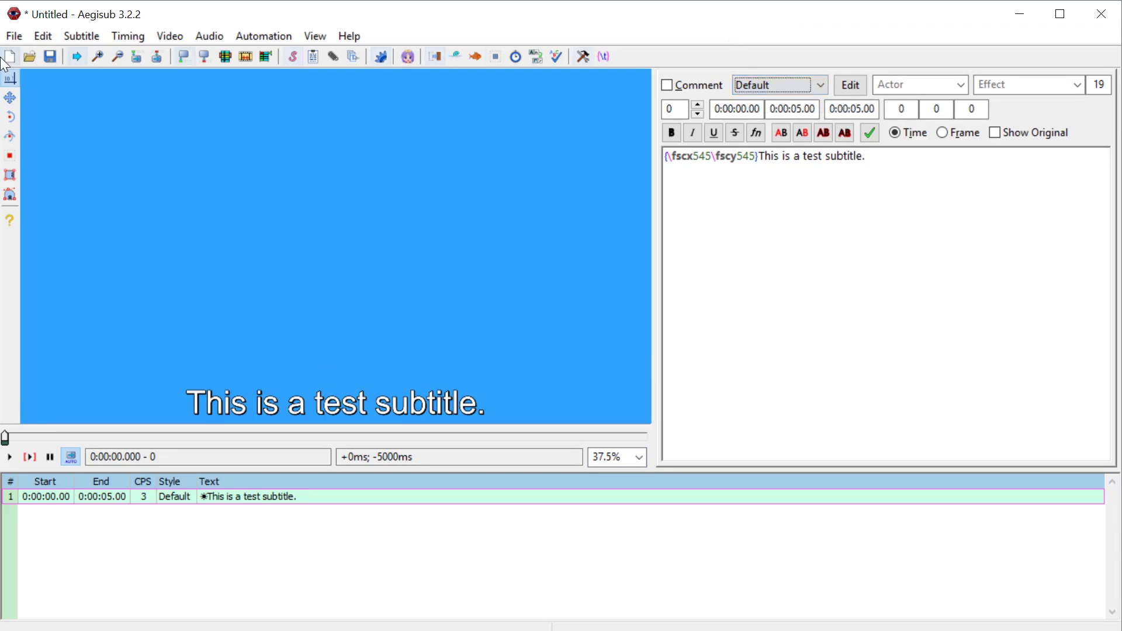
- Copy My_Style and Sounds from storage into the current script
click(81, 36)
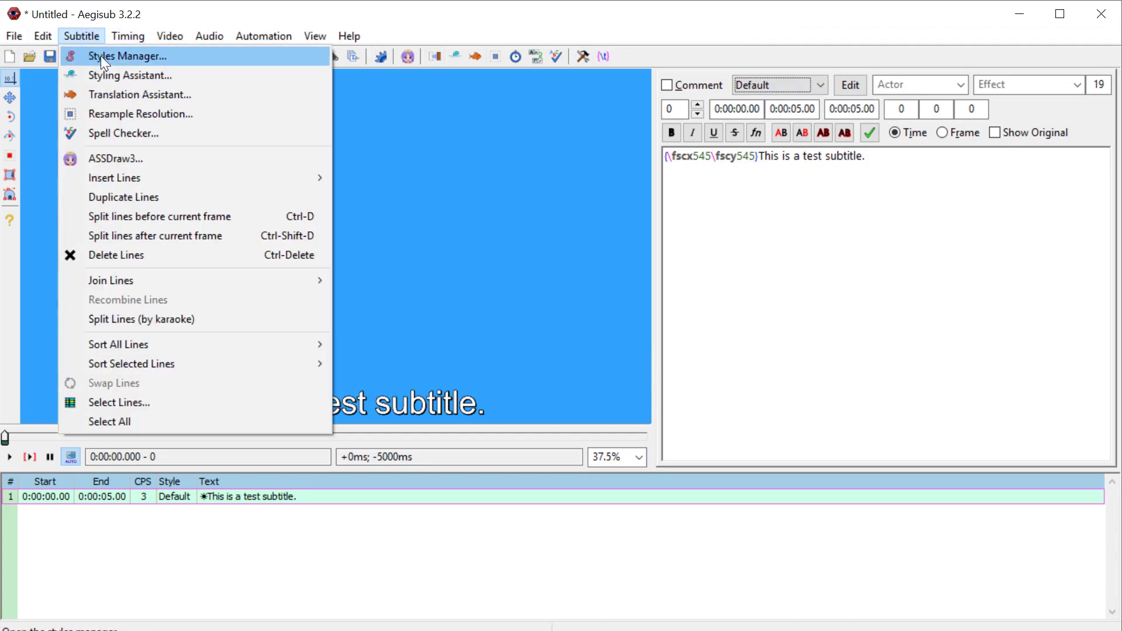
click(100, 55)
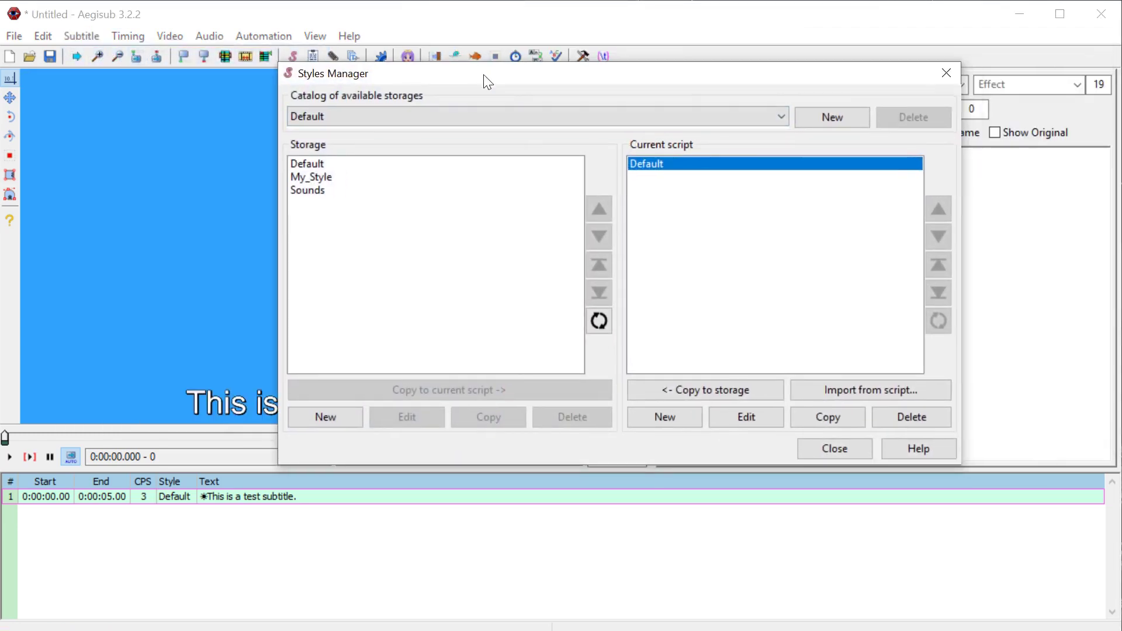
click(303, 176)
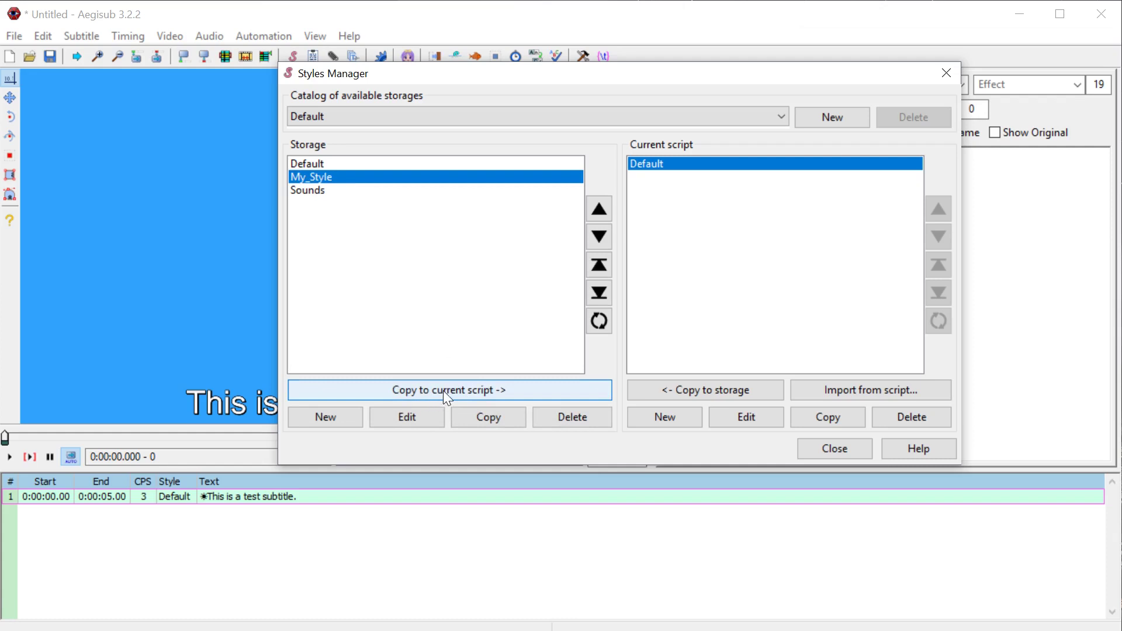
click(450, 391)
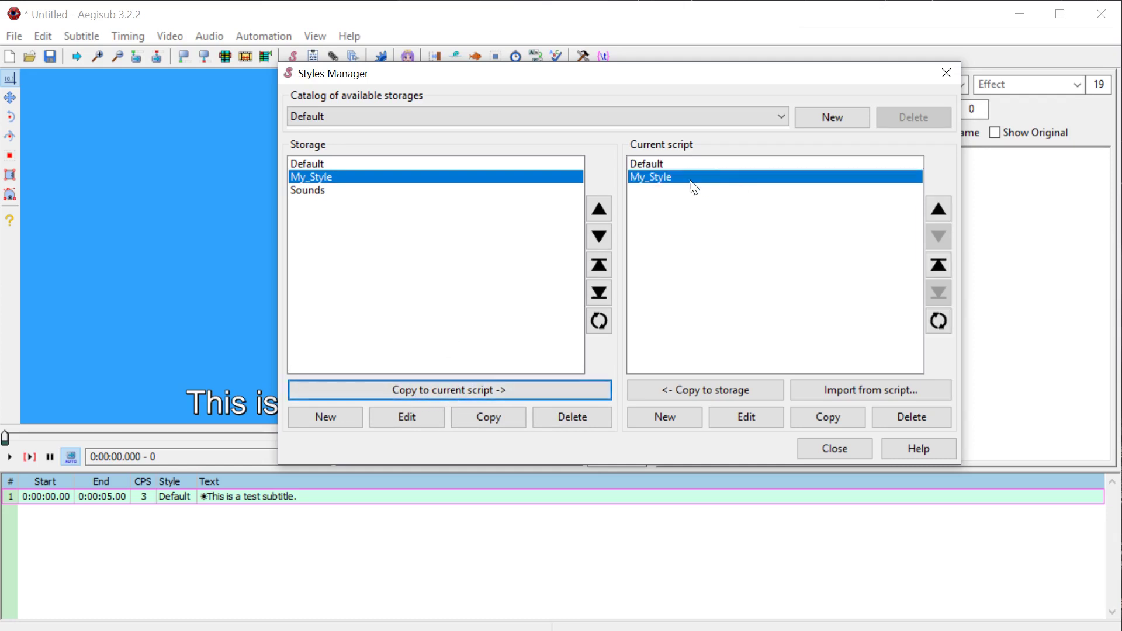
click(326, 191)
click(420, 391)
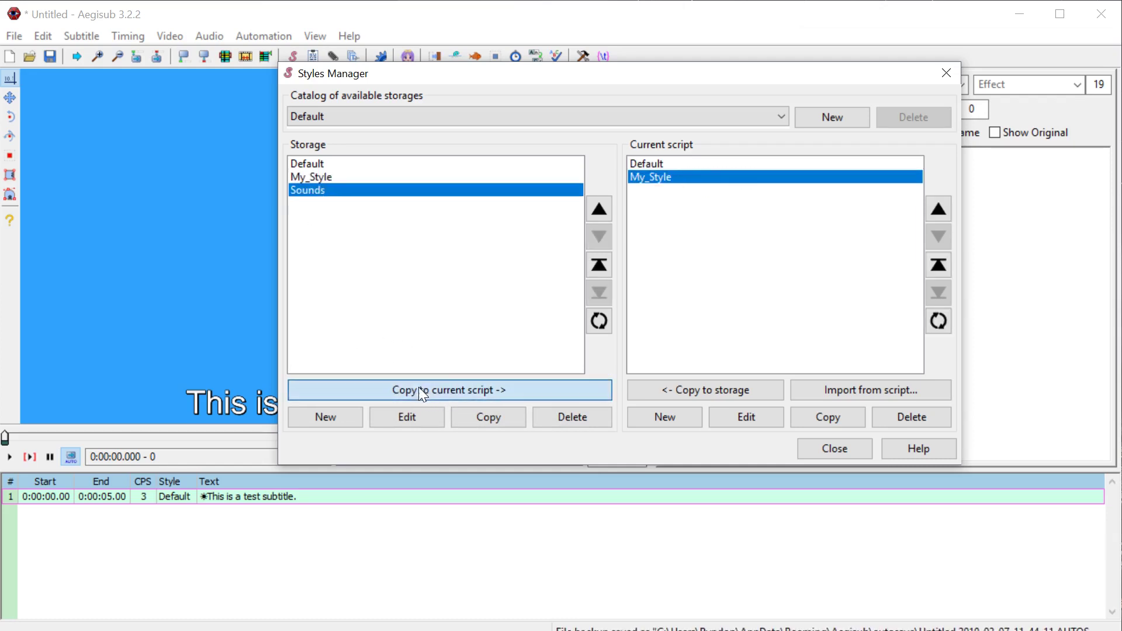
click(836, 449)
- Switch the test line's style to Sounds, then to My_Style
click(814, 84)
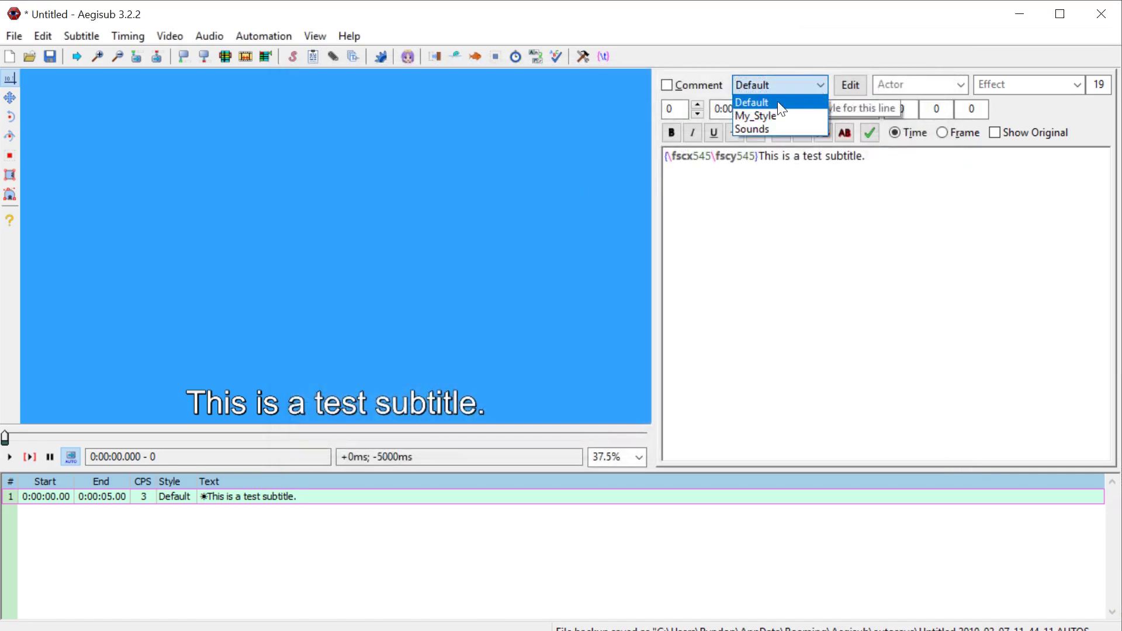
click(756, 129)
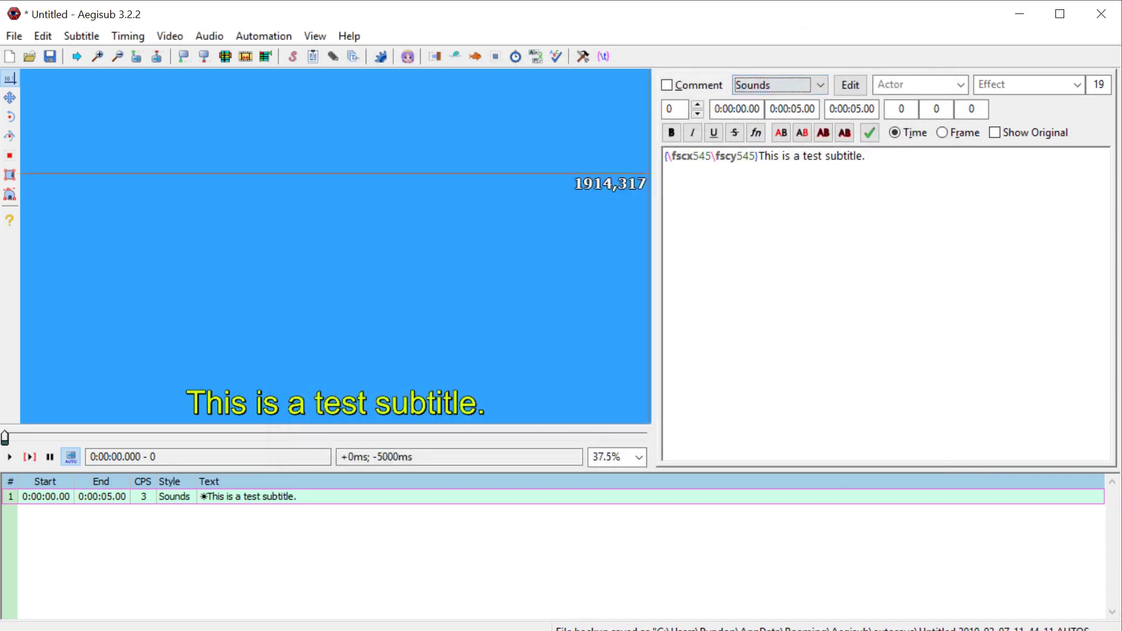
click(811, 83)
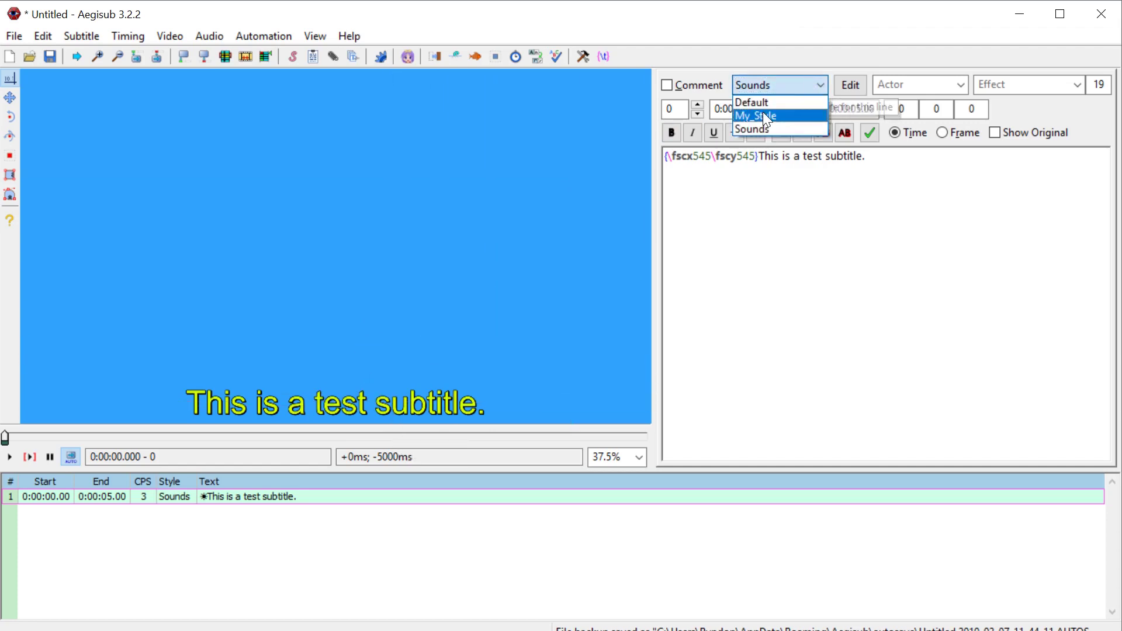
click(761, 114)
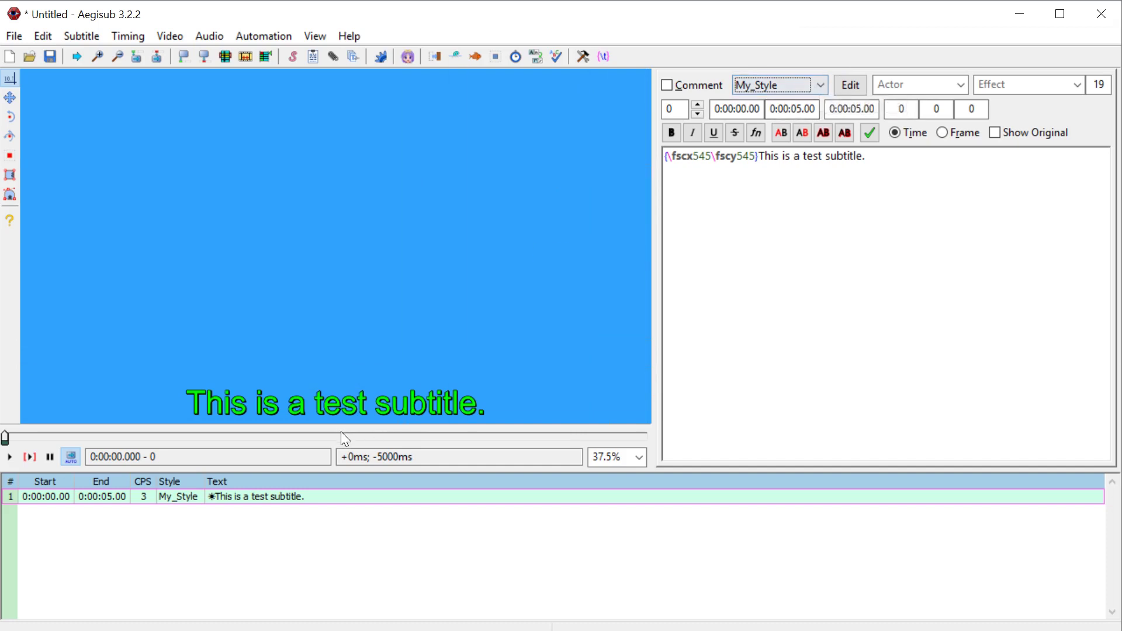
click(81, 36)
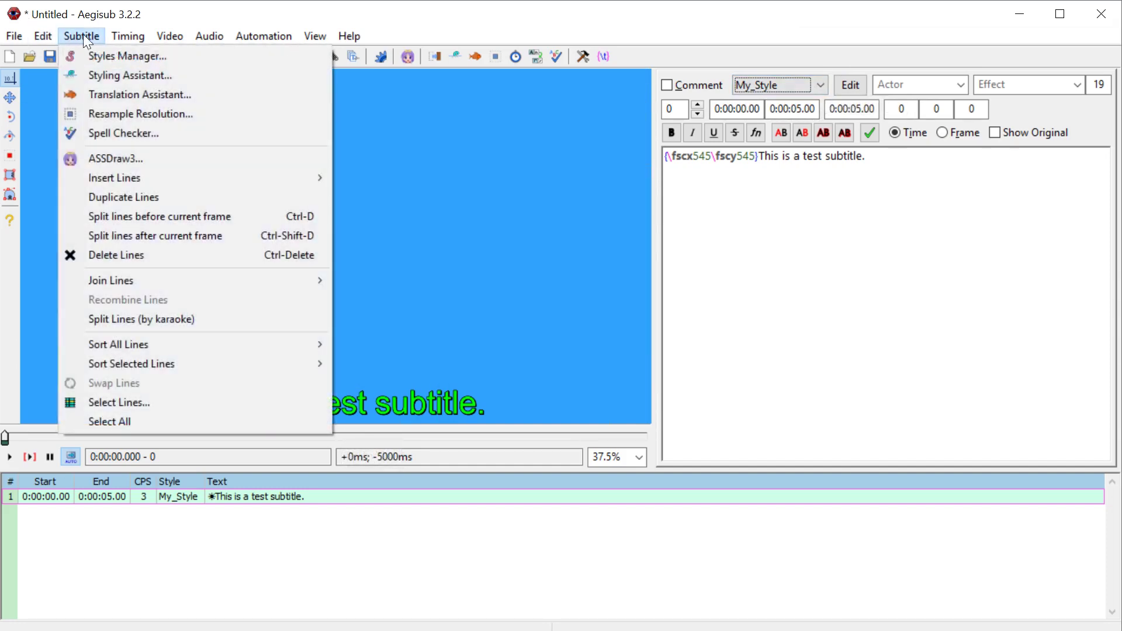
click(78, 36)
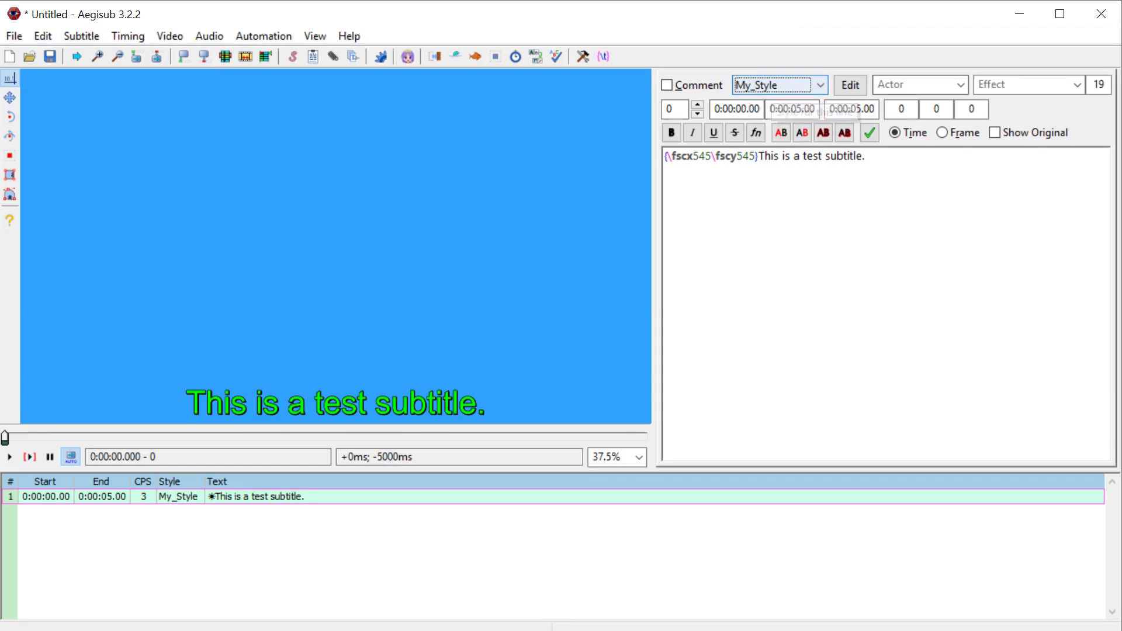
- Open My_Style in the Style Editor and set its font to Comic Sans MS
click(850, 84)
drag(580, 117, 727, 73)
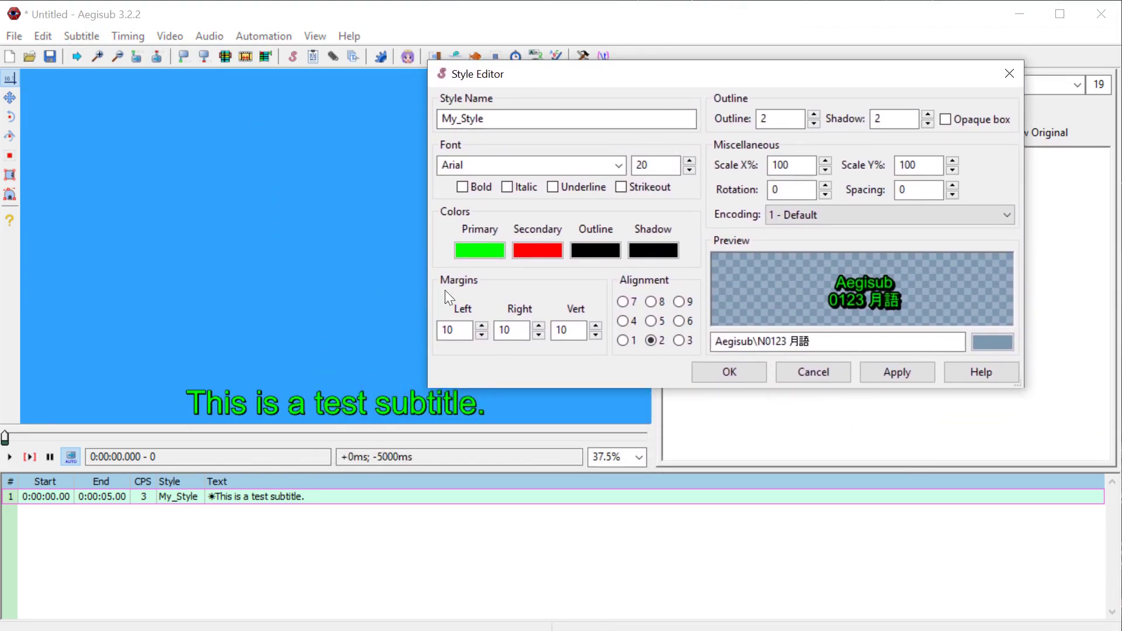
click(467, 165)
click(618, 166)
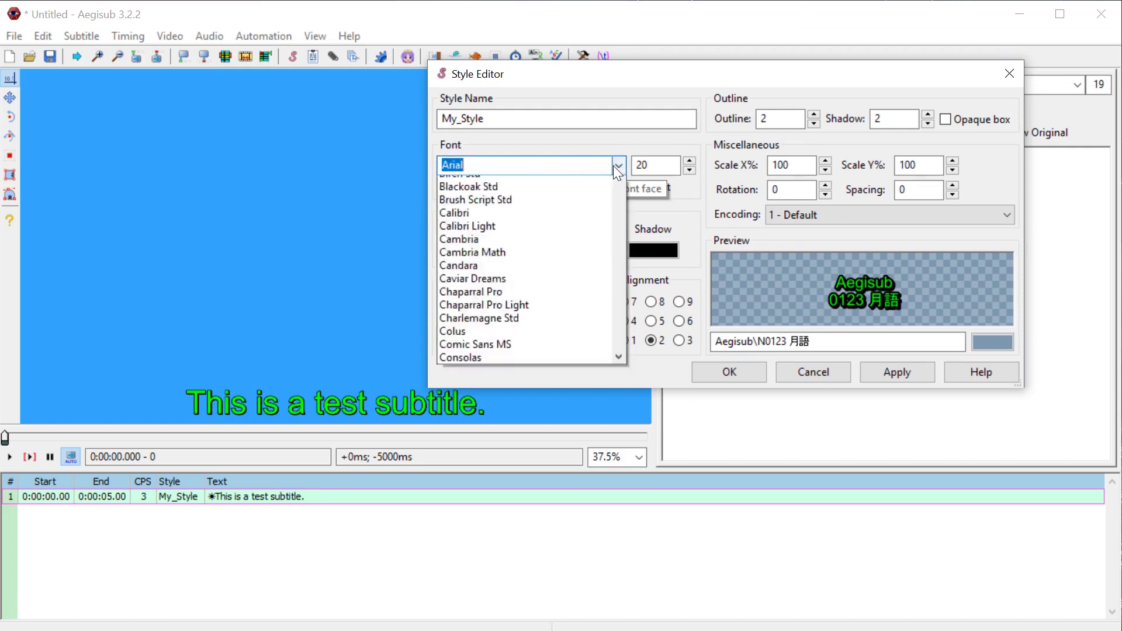
scroll(507, 357, down, 4)
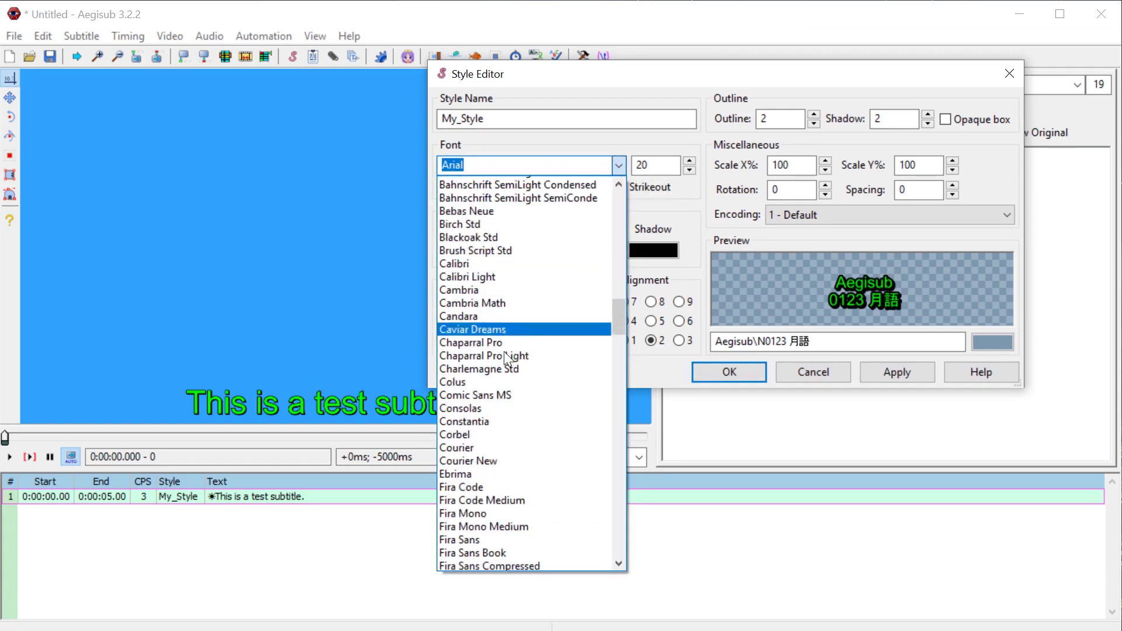
scroll(507, 357, down, 1)
click(471, 354)
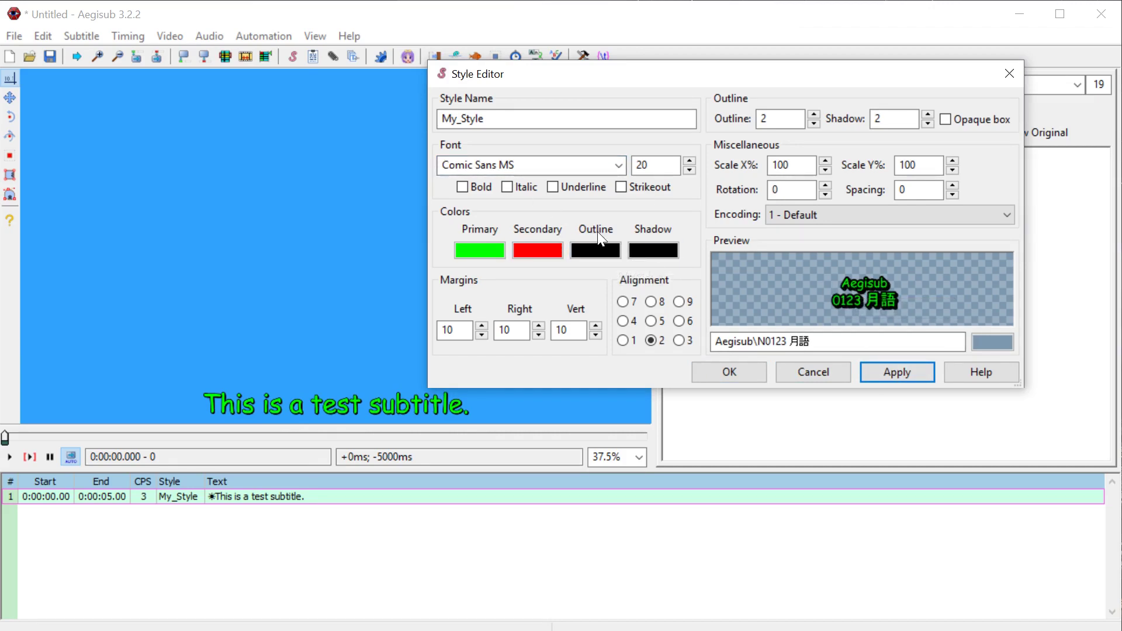
click(597, 251)
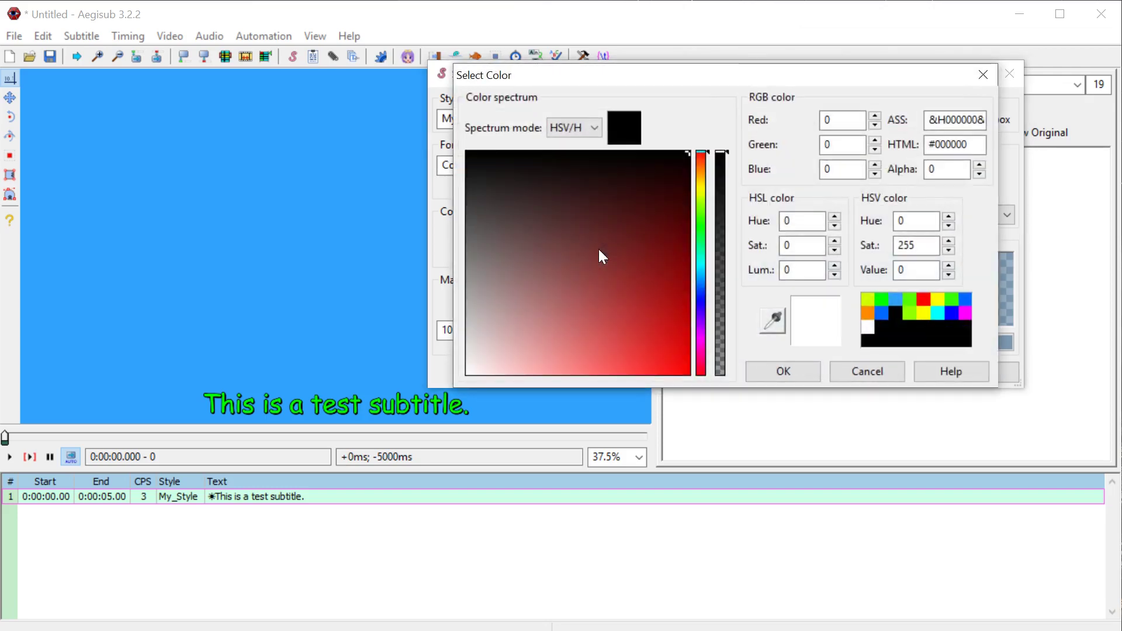
- Set My_Style's outline colour to pure red and apply it
drag(598, 256, 691, 375)
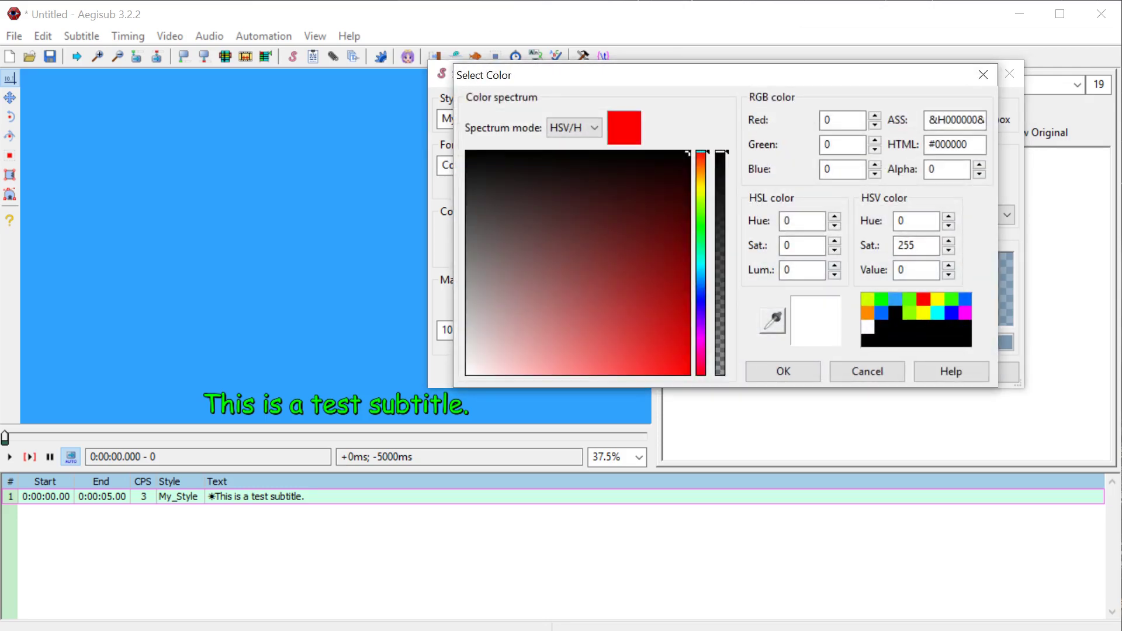
click(787, 367)
click(895, 374)
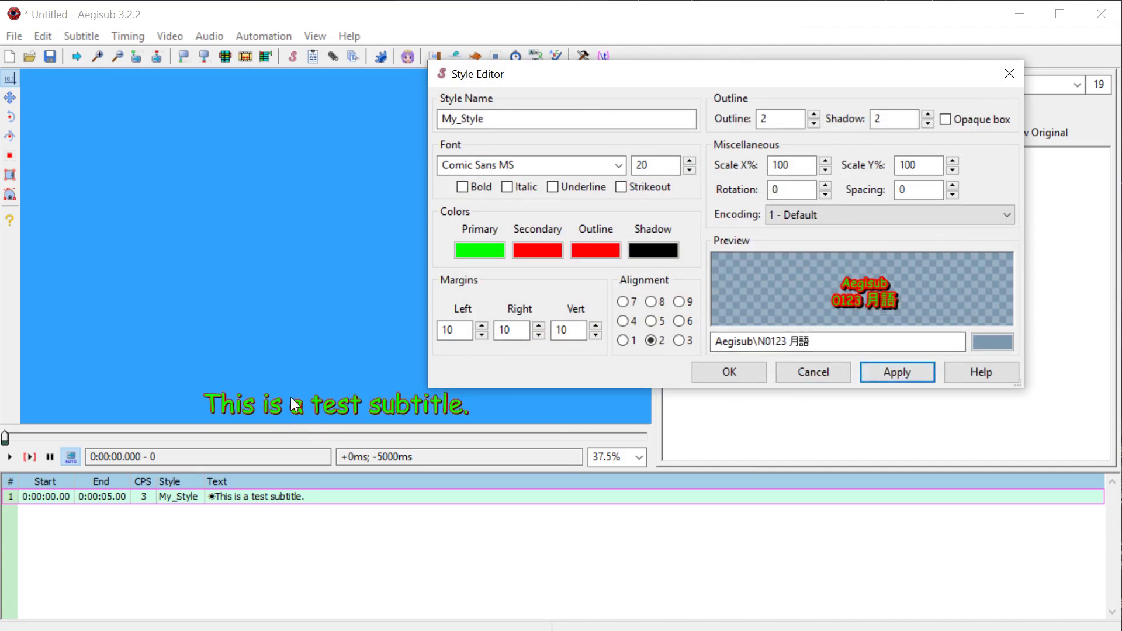
- Try an outline width of 10, then set the outline to 0 and apply
click(765, 118)
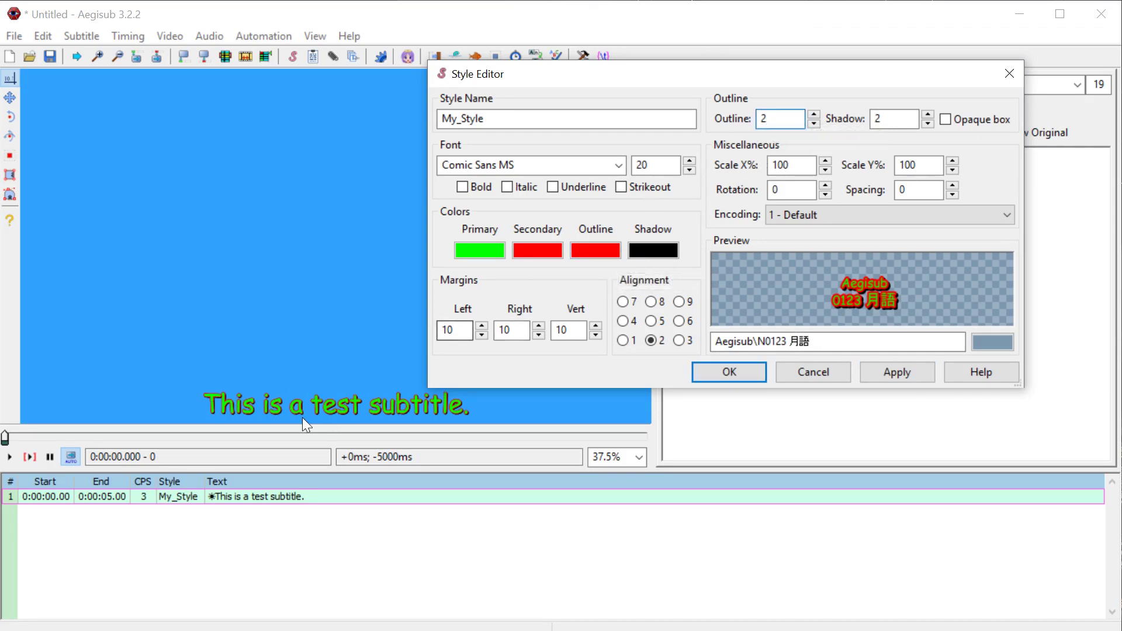
double_click(764, 118)
text(10)
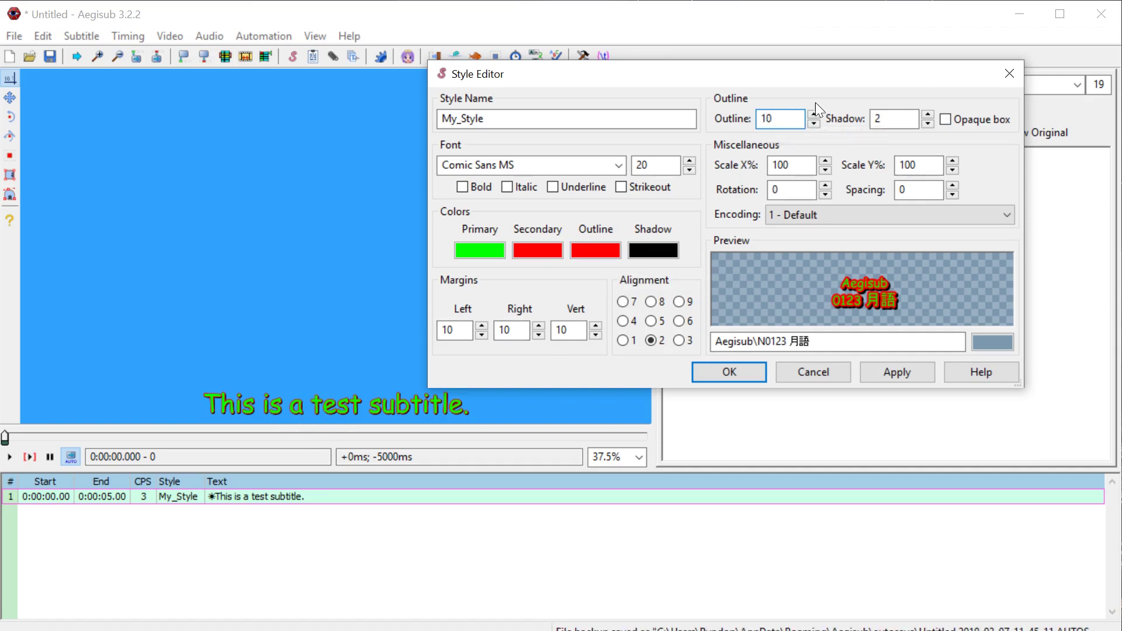
click(896, 371)
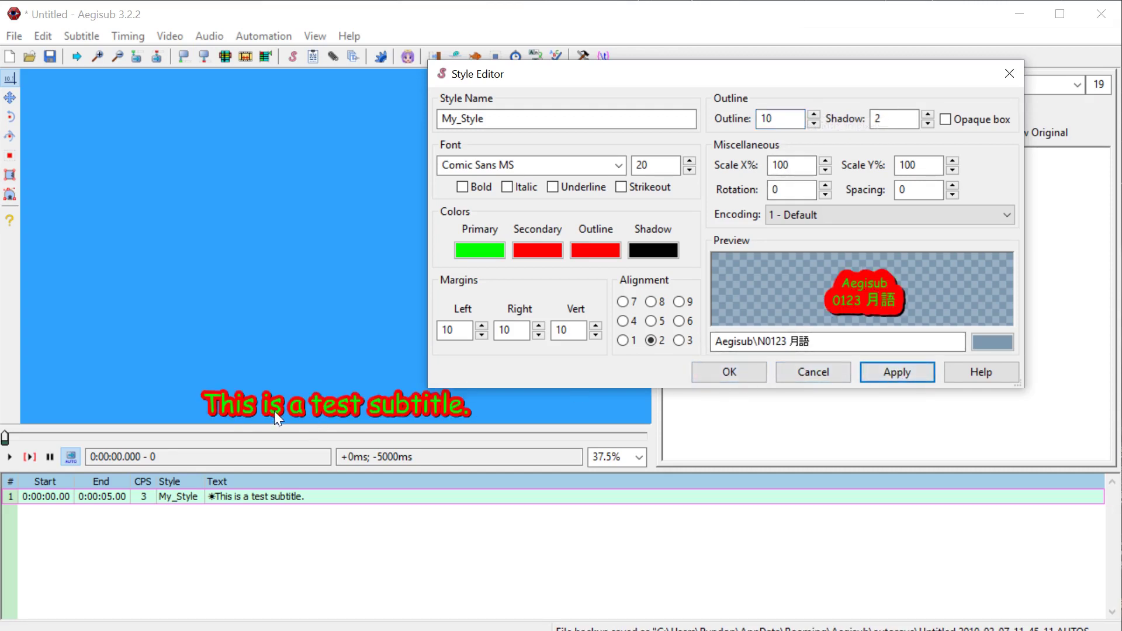
drag(777, 118, 723, 117)
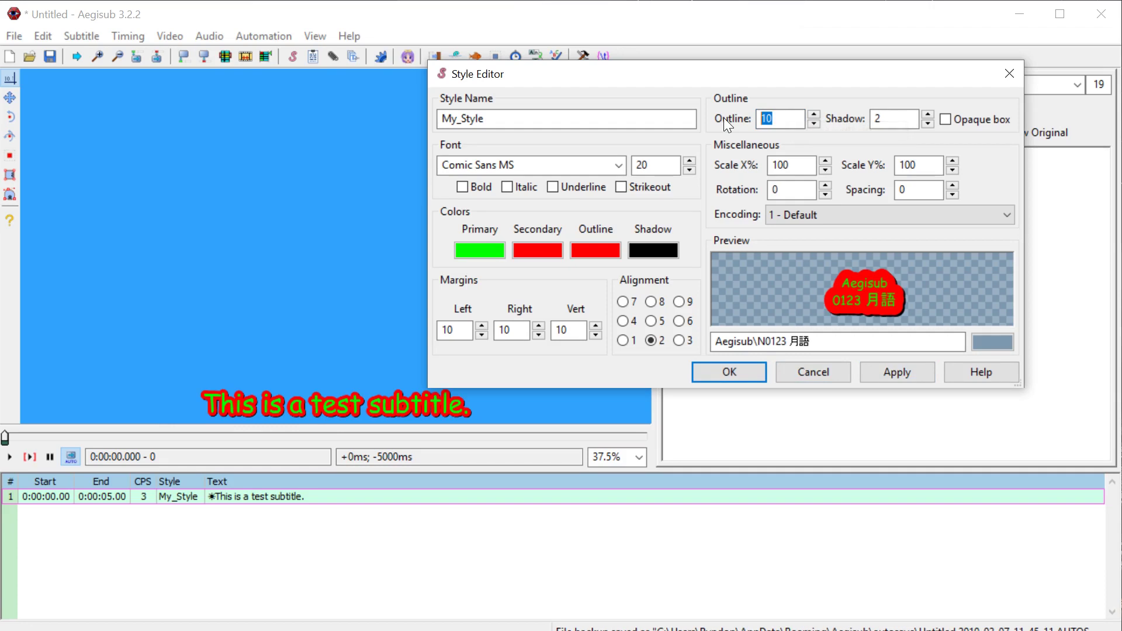
text(0)
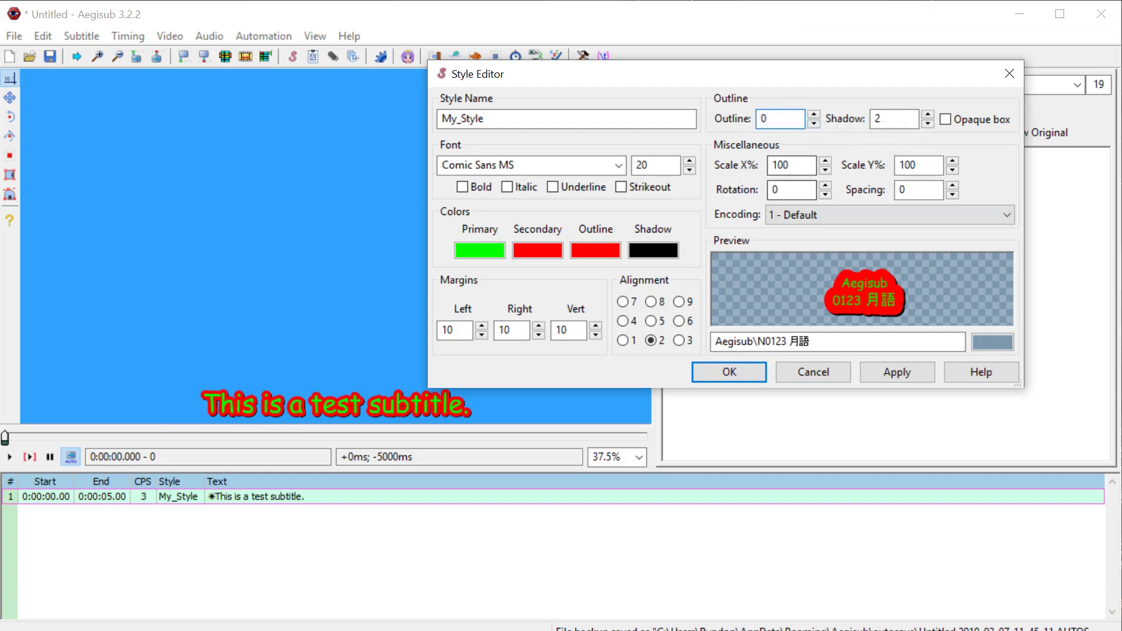
click(896, 372)
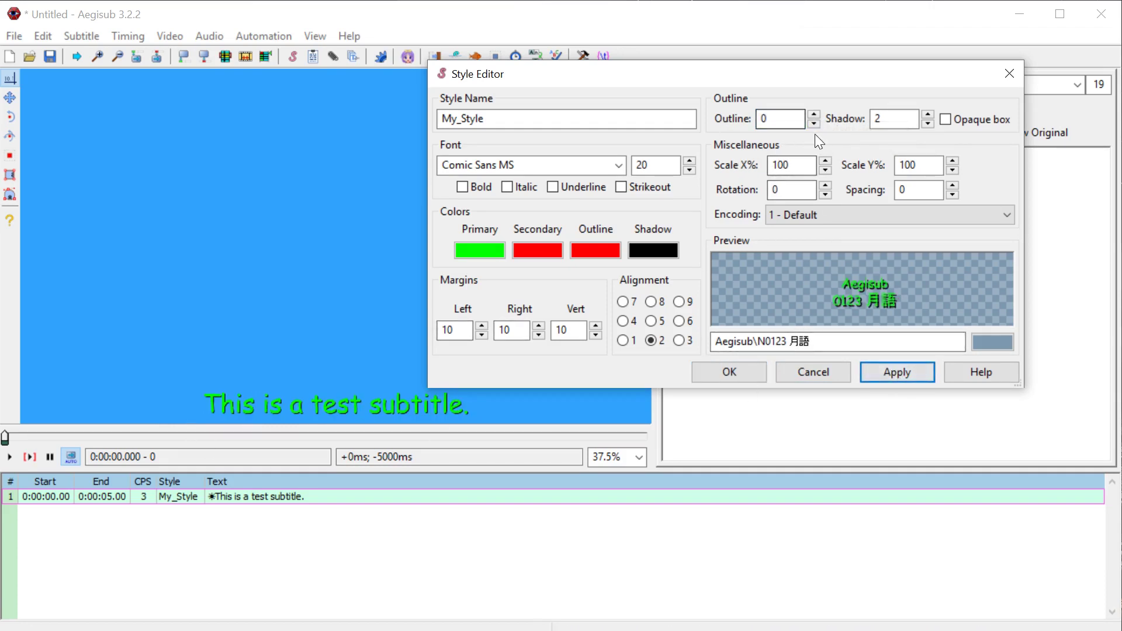
- Set My_Style's shadow depth to 10 and apply it
click(888, 120)
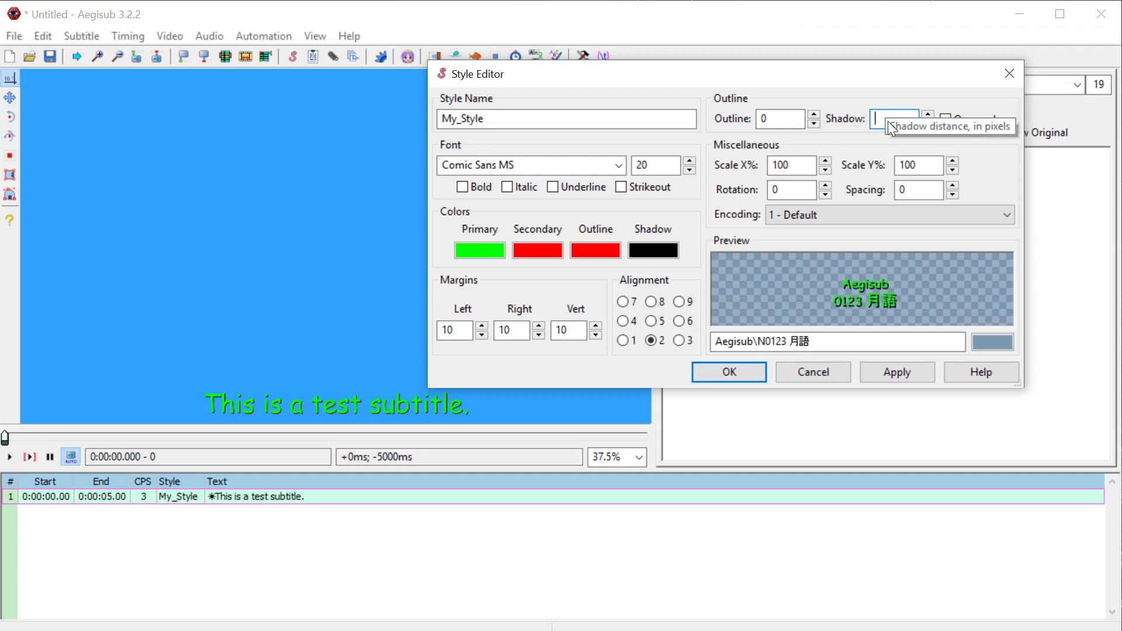
key(BackSpace)
text(10)
click(928, 369)
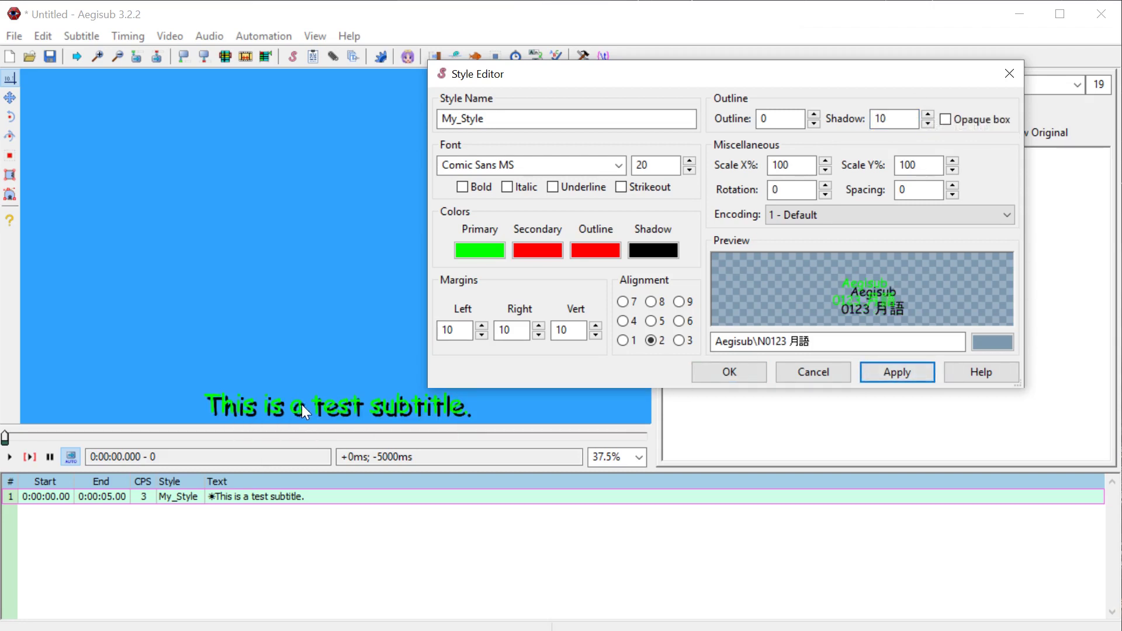
- Change the shadow colour from black to dark red and apply it
click(653, 252)
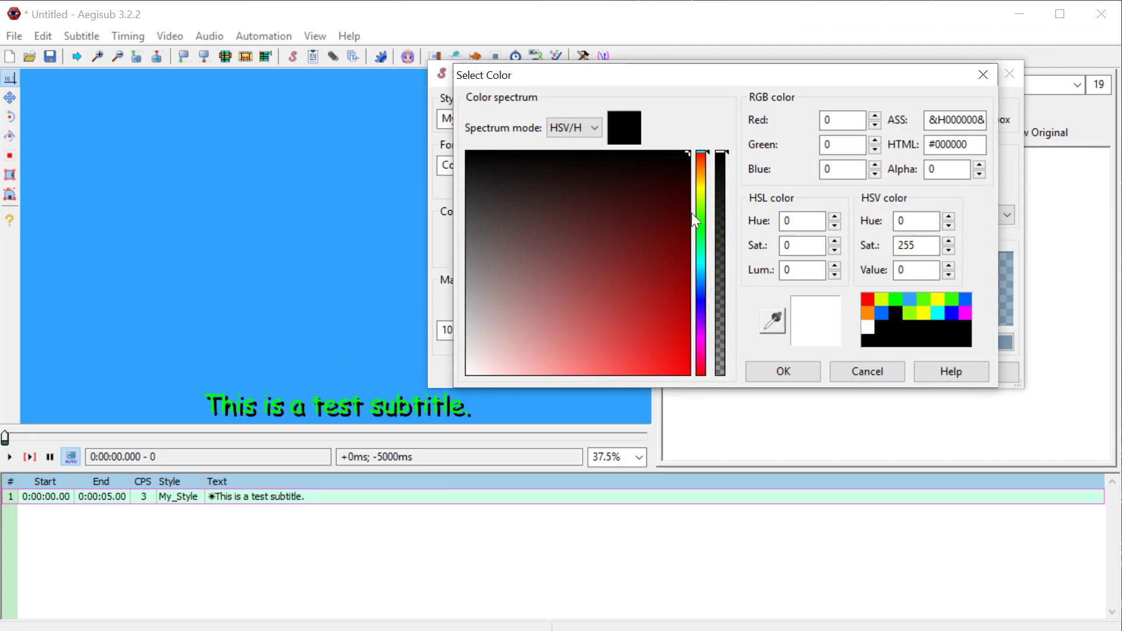
click(786, 371)
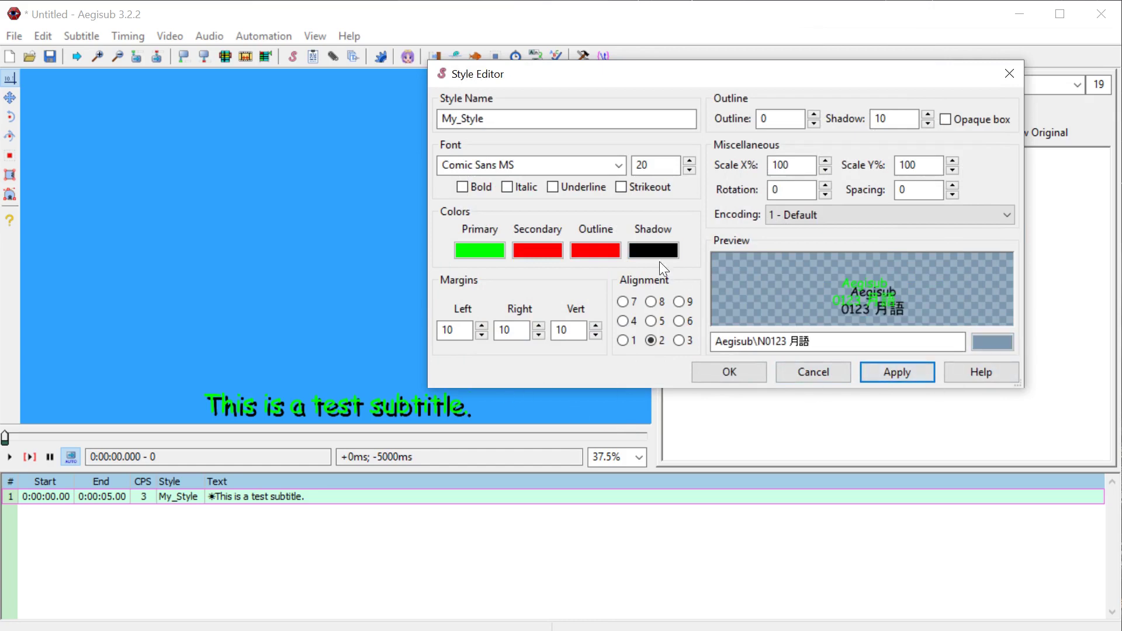
click(656, 253)
drag(646, 187, 691, 273)
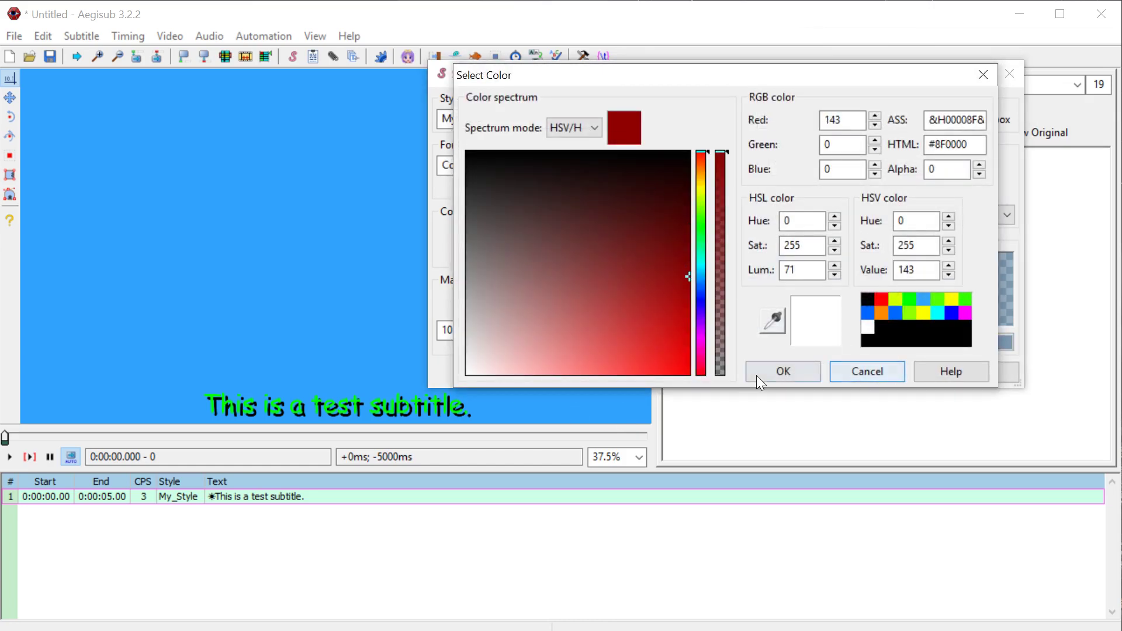
click(756, 375)
click(874, 374)
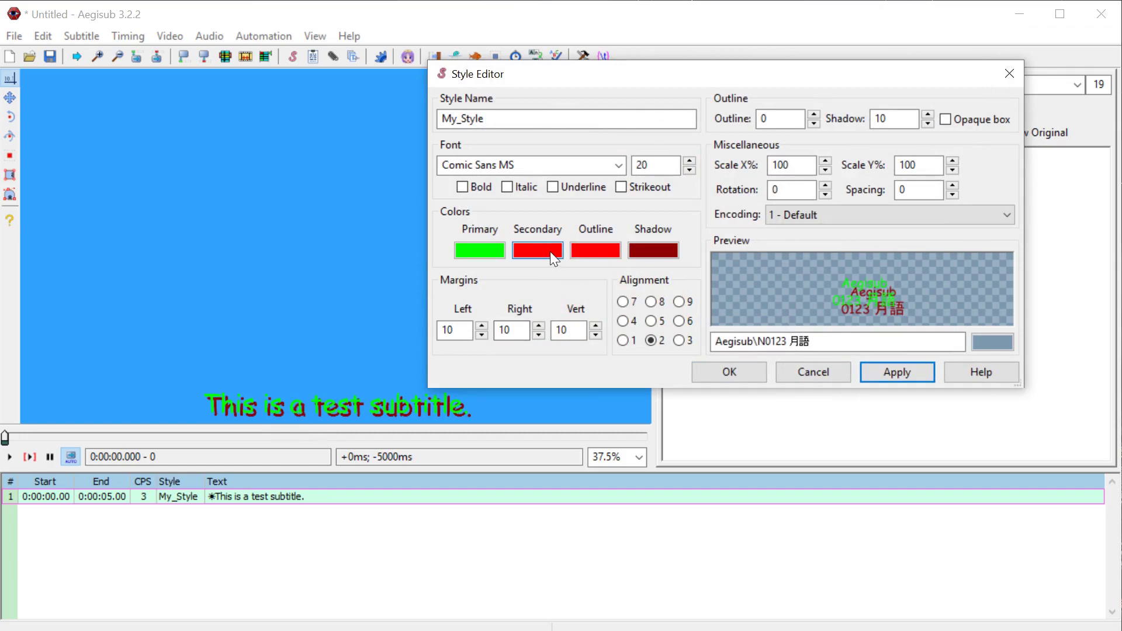
click(579, 257)
- Change My_Style's outline colour to black and apply it to the subtitle
drag(609, 263, 463, 150)
click(800, 371)
click(887, 373)
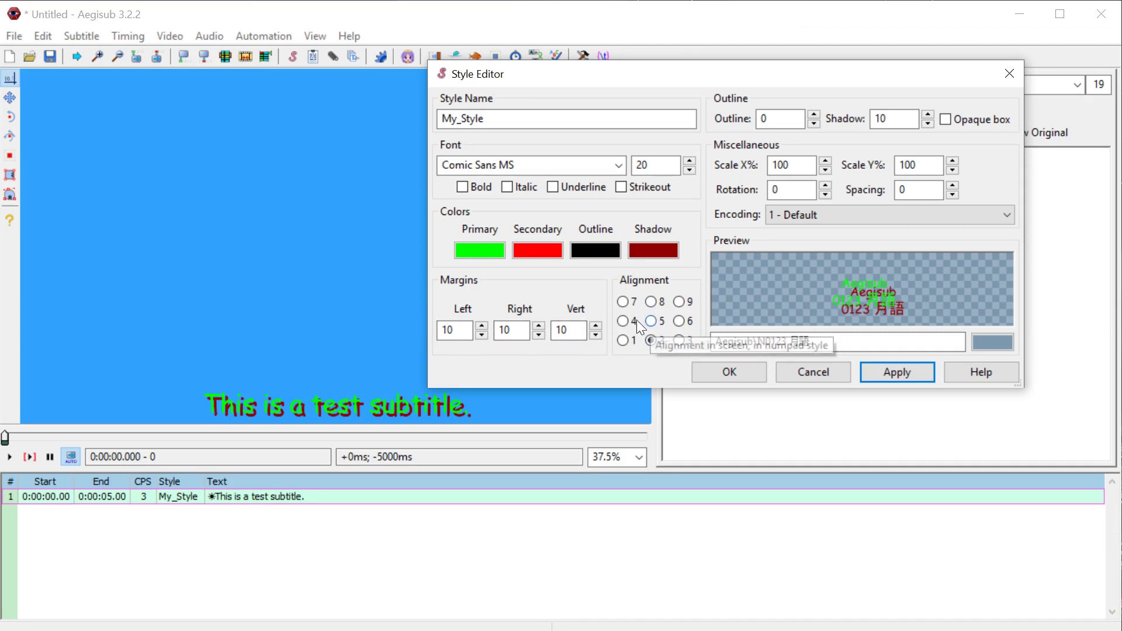
- Try alignments 7 (top-left) and 9 (top-right), applying each to the subtitle
click(623, 302)
click(866, 374)
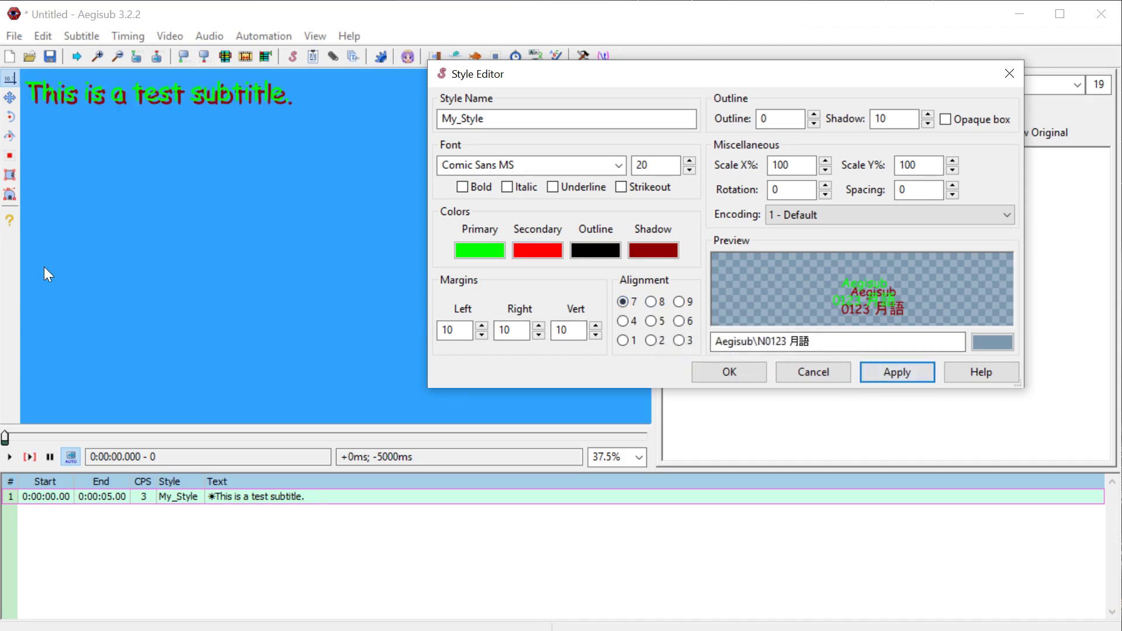
click(678, 301)
click(886, 374)
drag(724, 79, 784, 95)
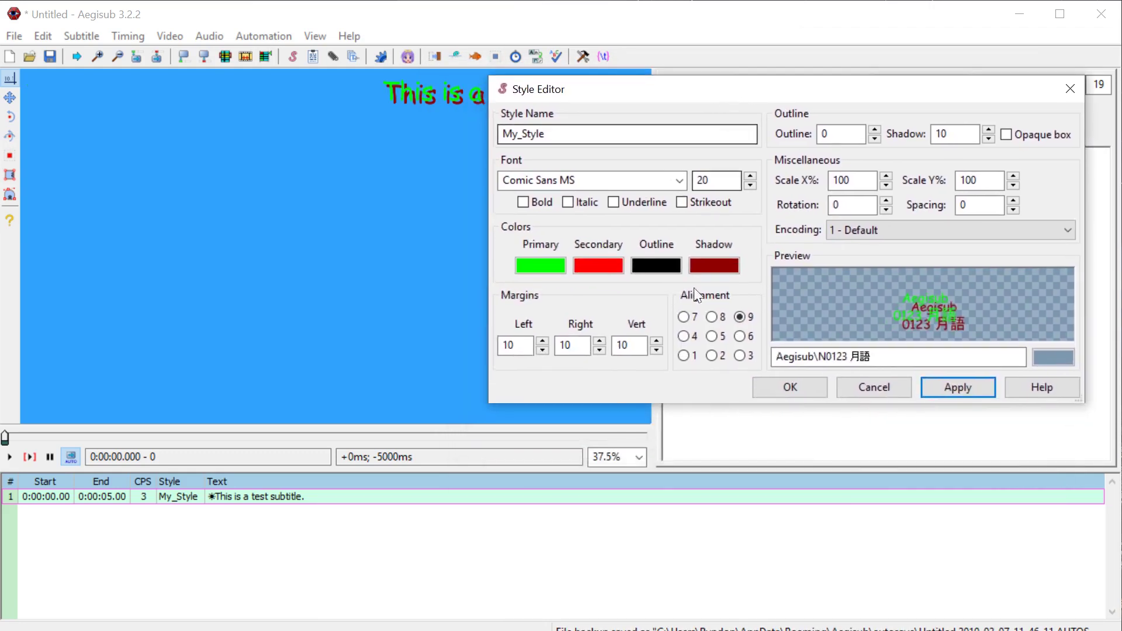
- Try centre alignment 5 and middle-left 4, finishing on middle-right alignment 6
click(712, 336)
click(944, 391)
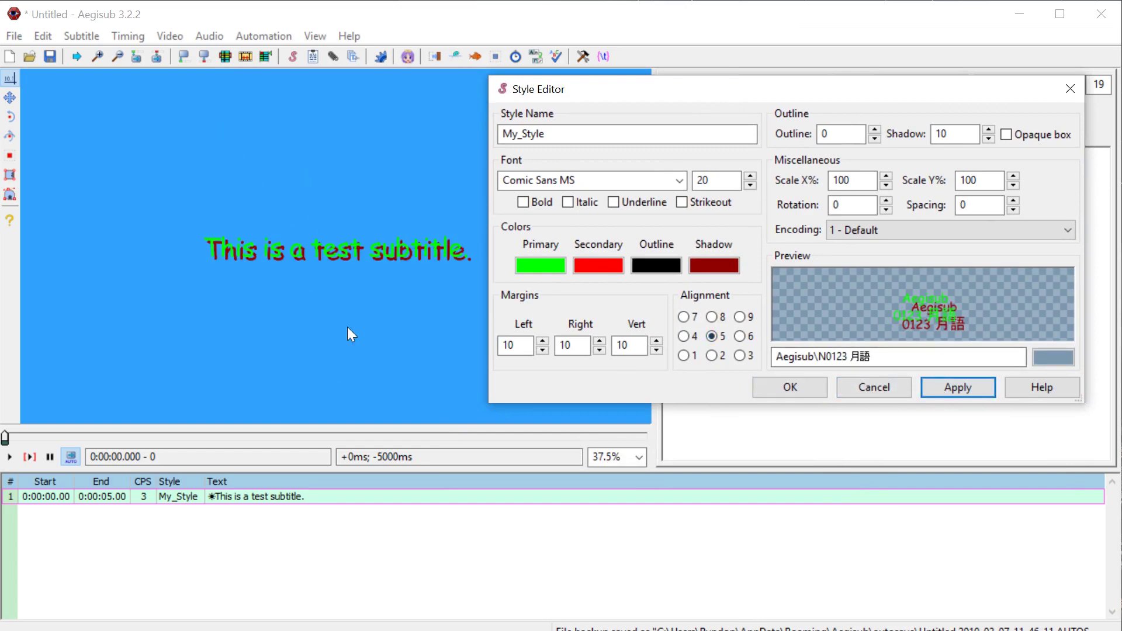
drag(735, 97, 754, 71)
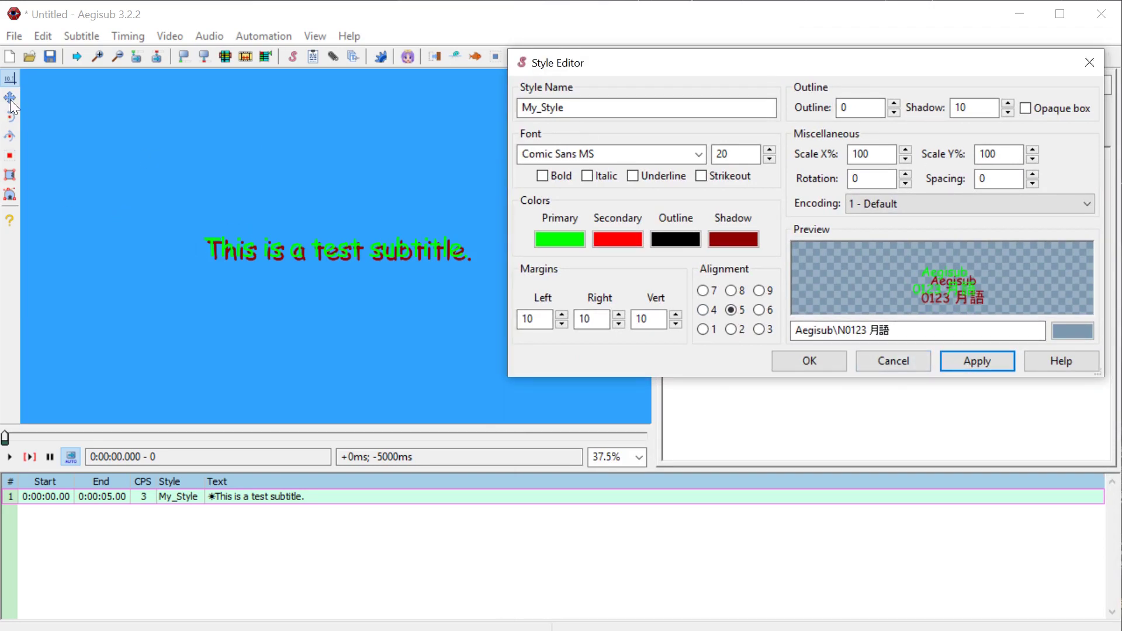
click(701, 310)
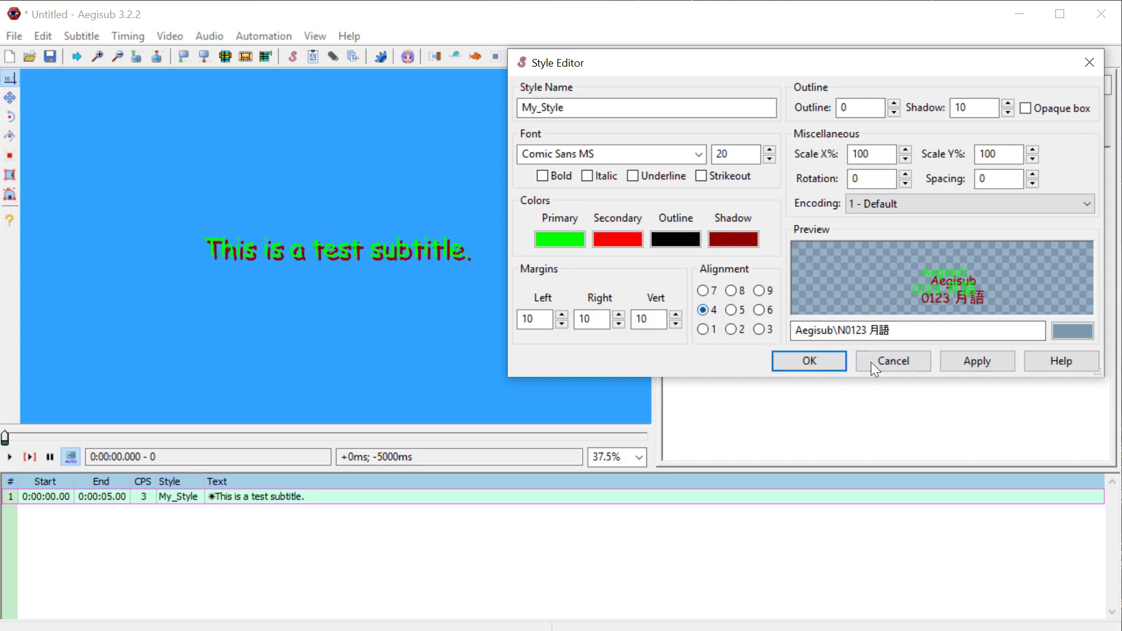
click(959, 366)
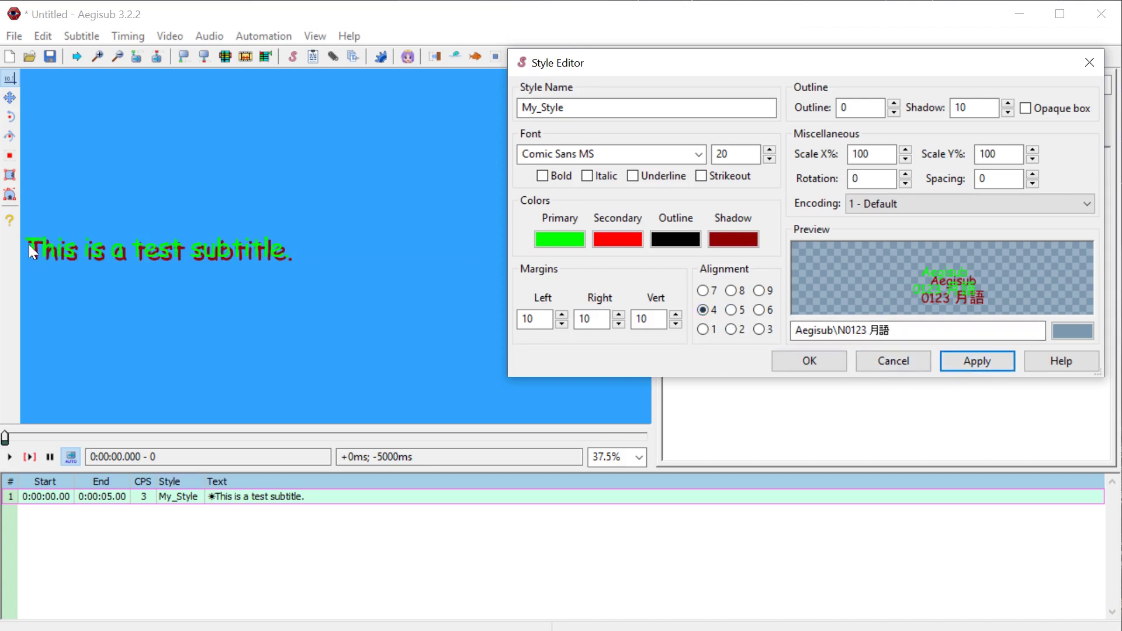
click(761, 310)
click(972, 361)
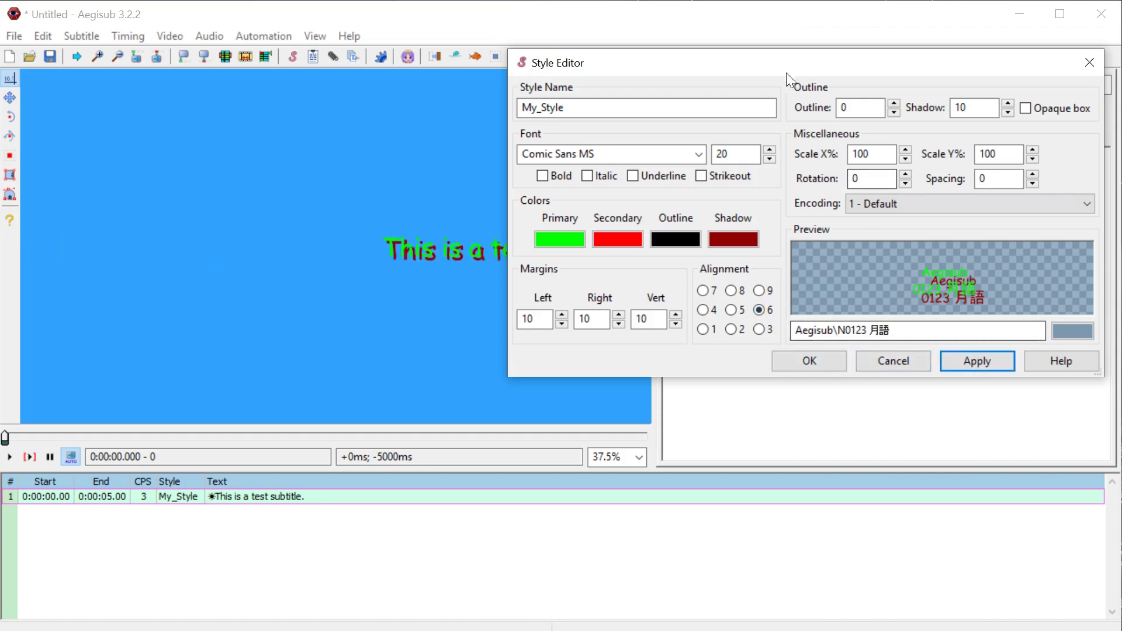
drag(787, 72, 787, 96)
- Apply a right margin of 18, then 188, to My_Style
click(593, 343)
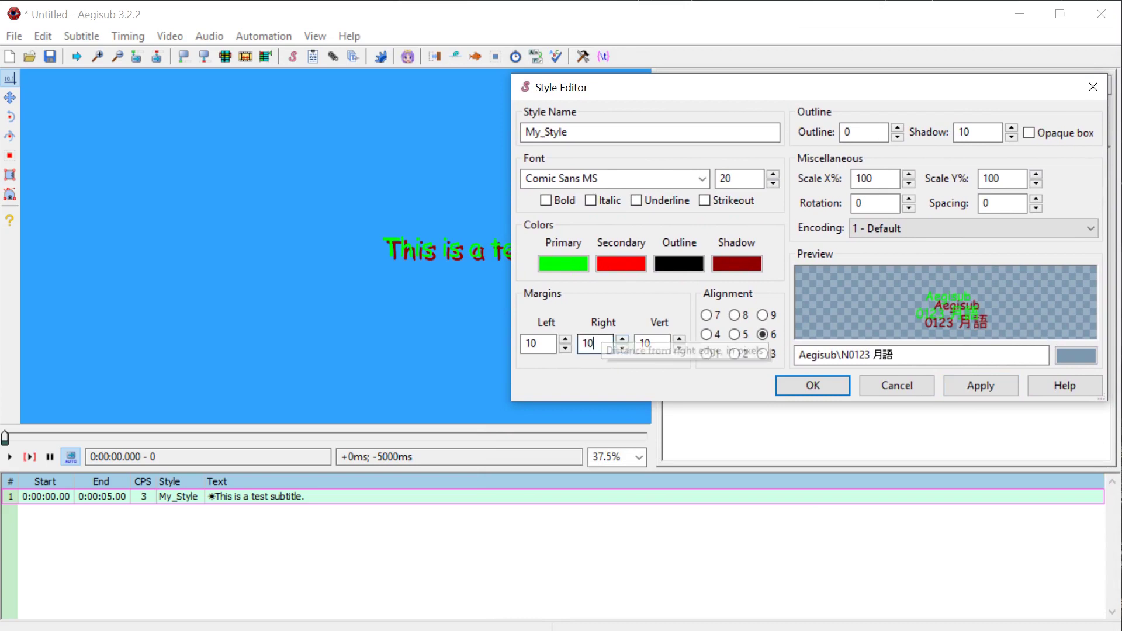
key(BackSpace)
key(BackSpace)
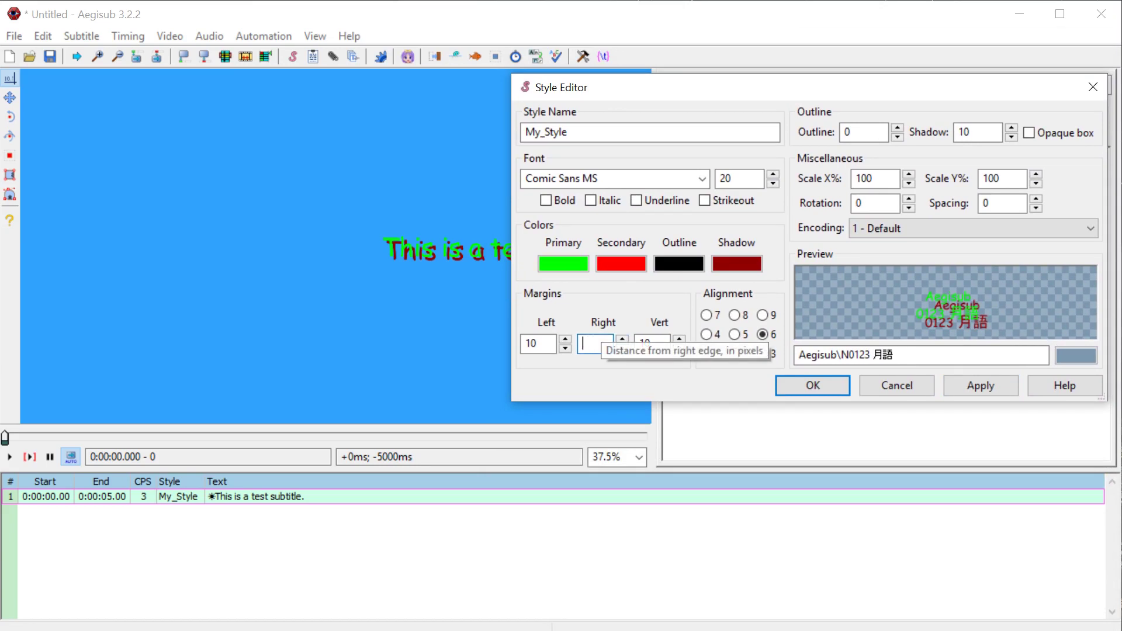
text(18)
click(965, 386)
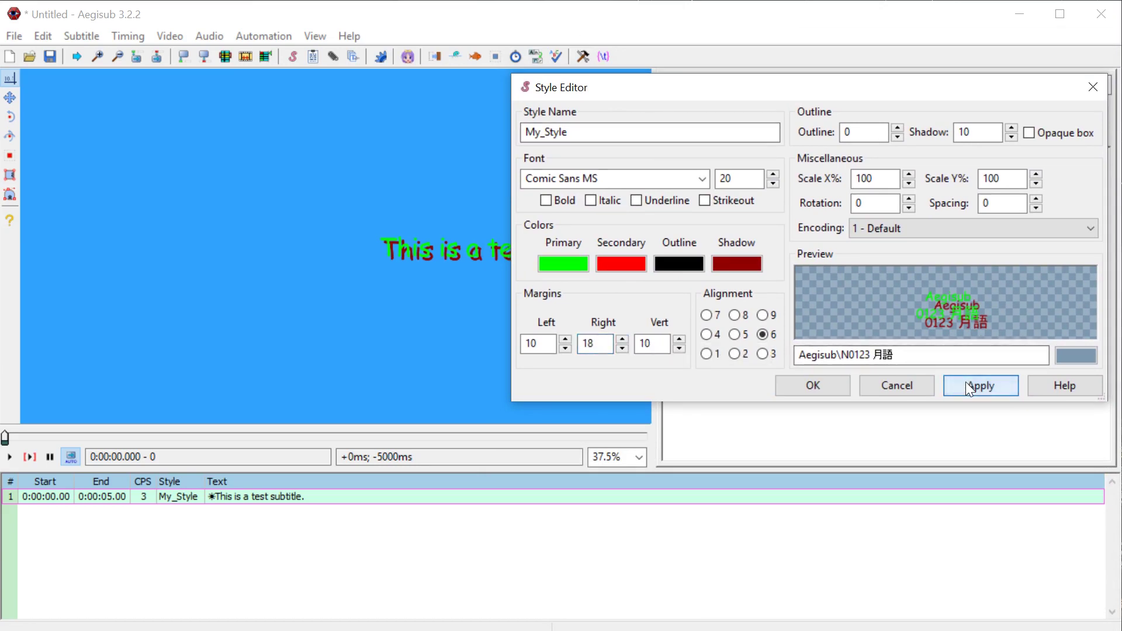
drag(631, 89, 621, 325)
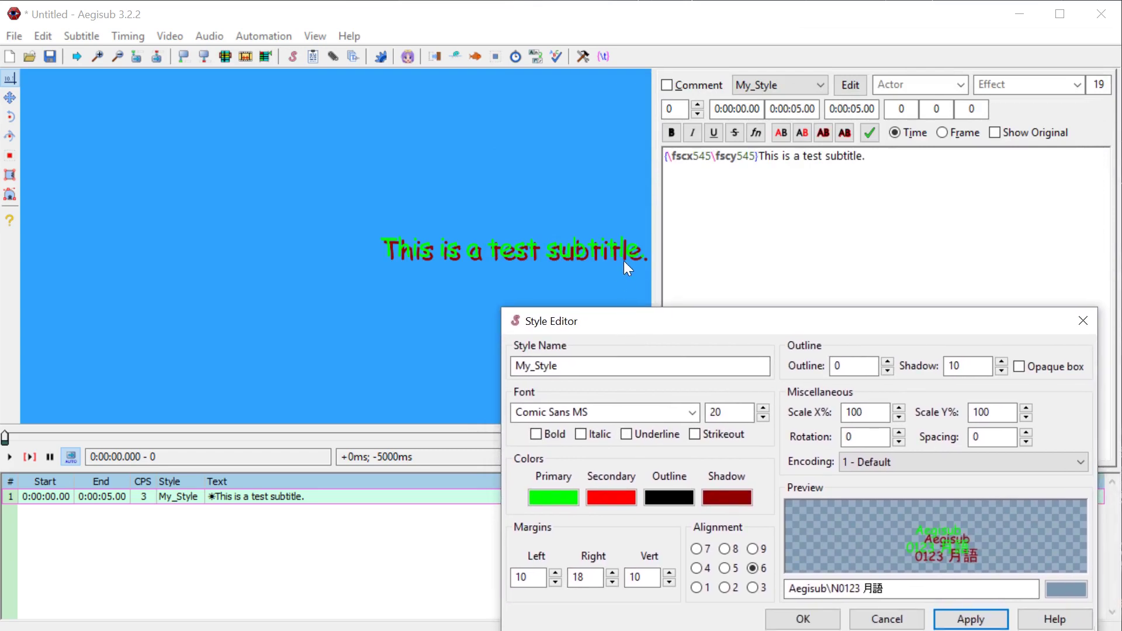
click(583, 576)
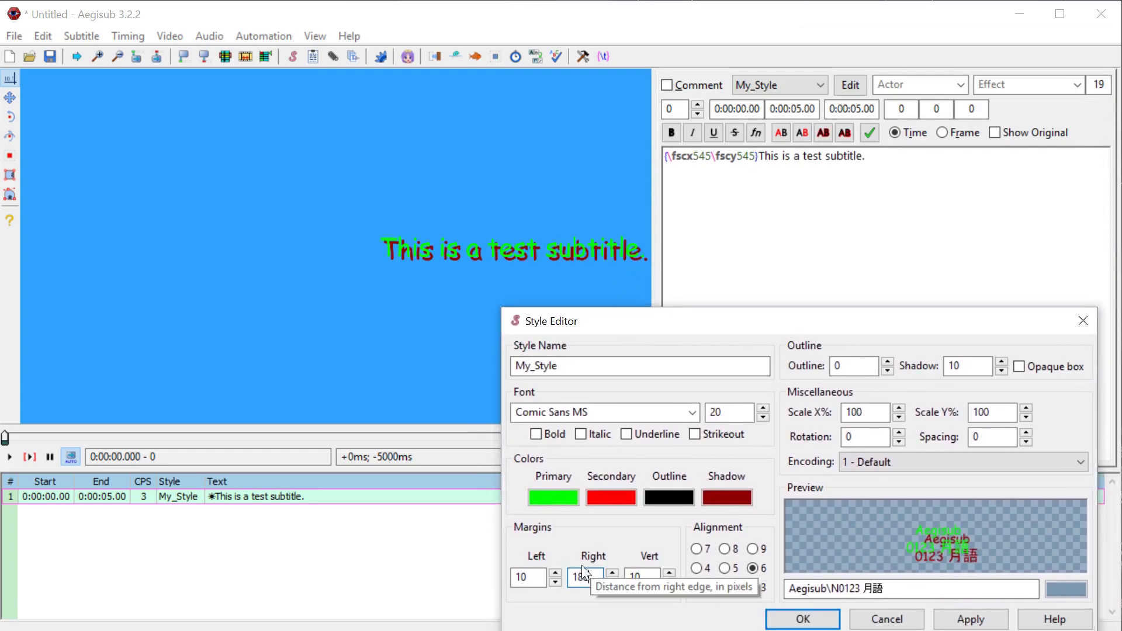
text(8)
click(970, 619)
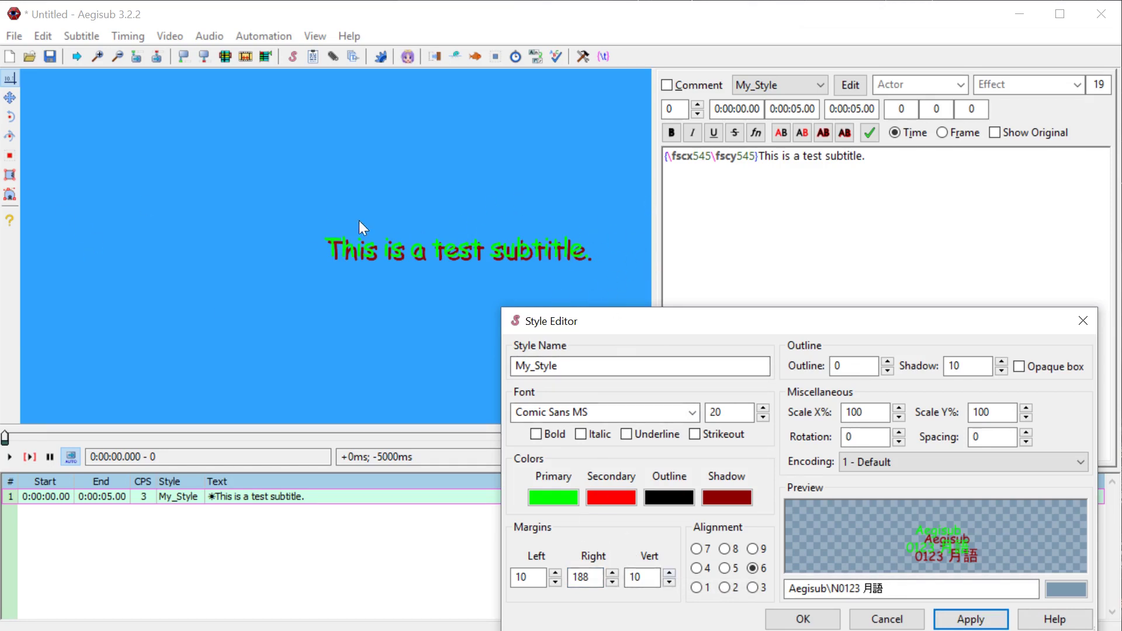
- Restore the right margin to 10 and apply it
drag(635, 320, 628, 185)
double_click(578, 442)
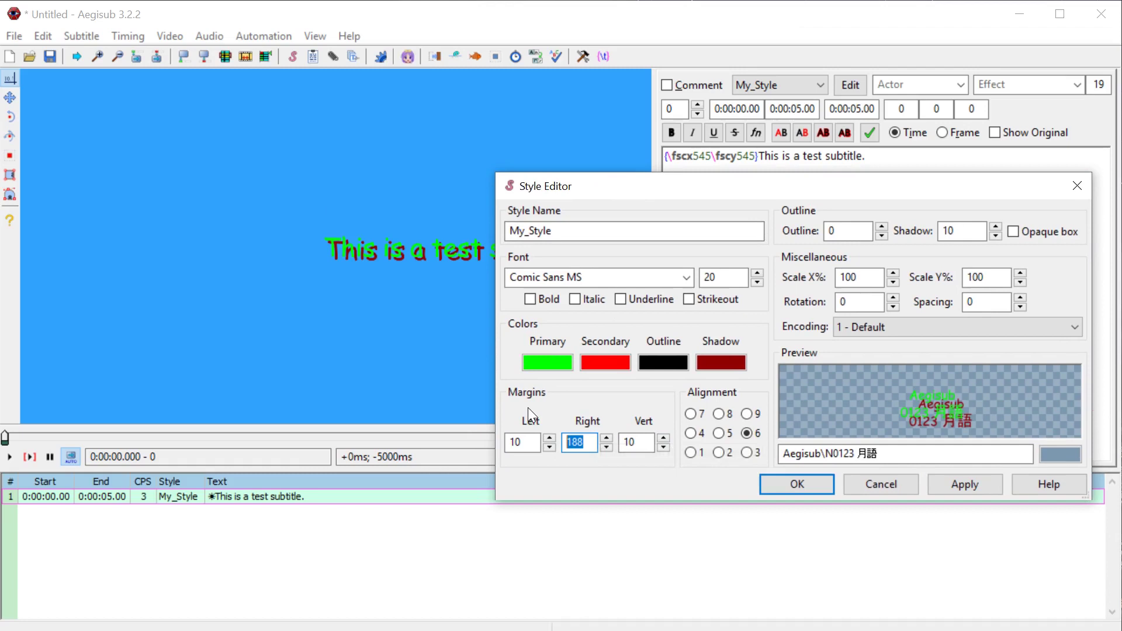
text(10)
click(965, 483)
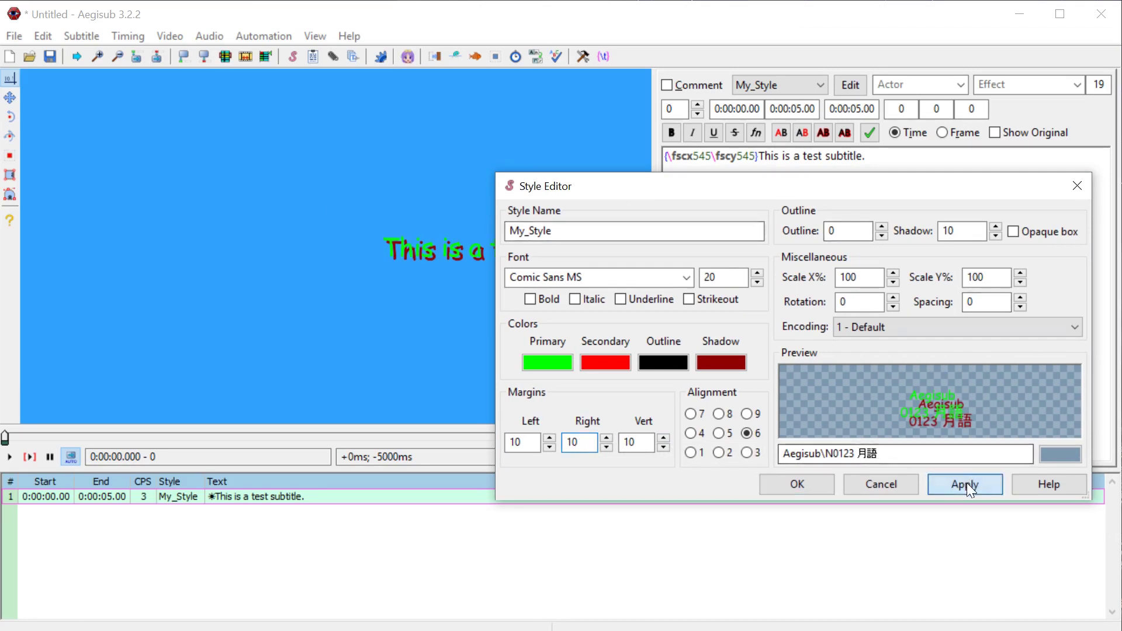
- Set the alignment back to centre (5) and apply it
drag(614, 188, 551, 314)
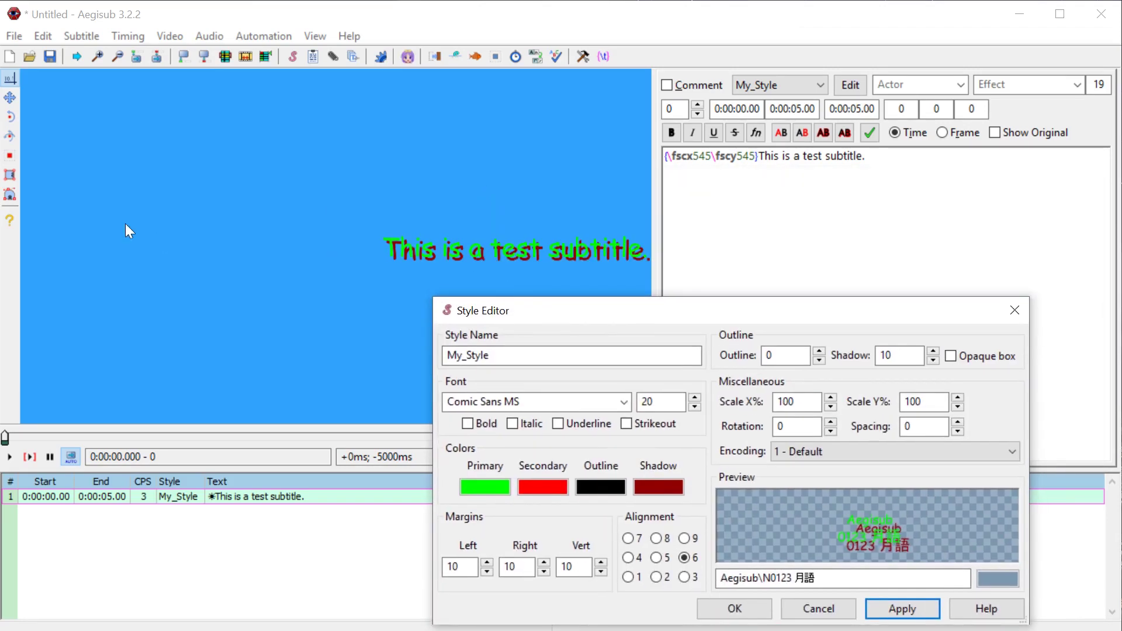
click(658, 556)
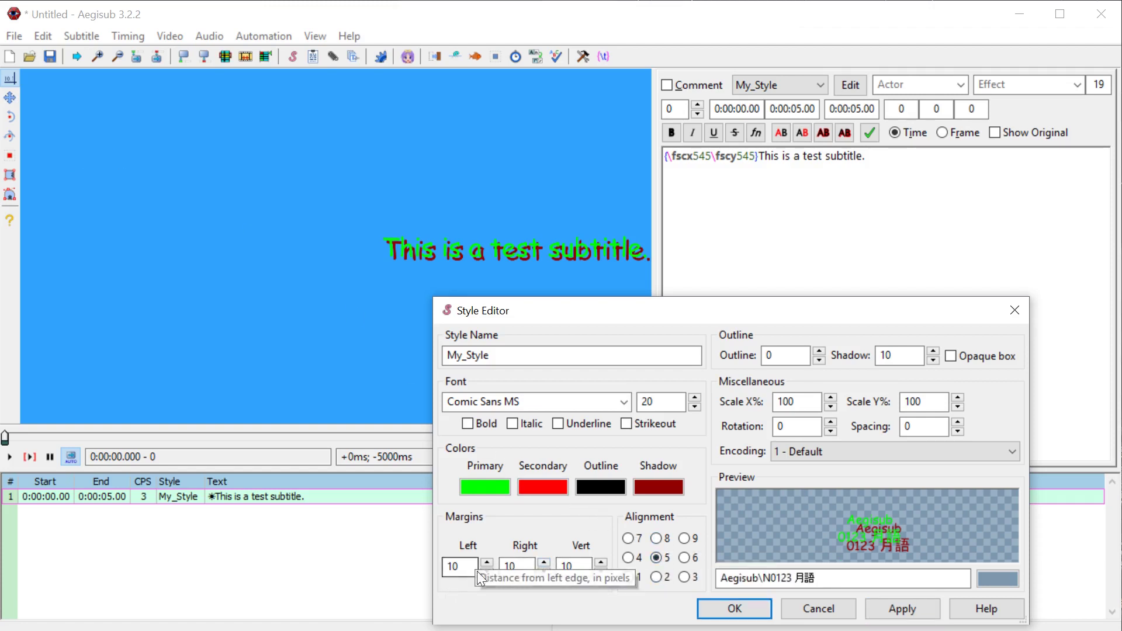
drag(741, 317, 769, 301)
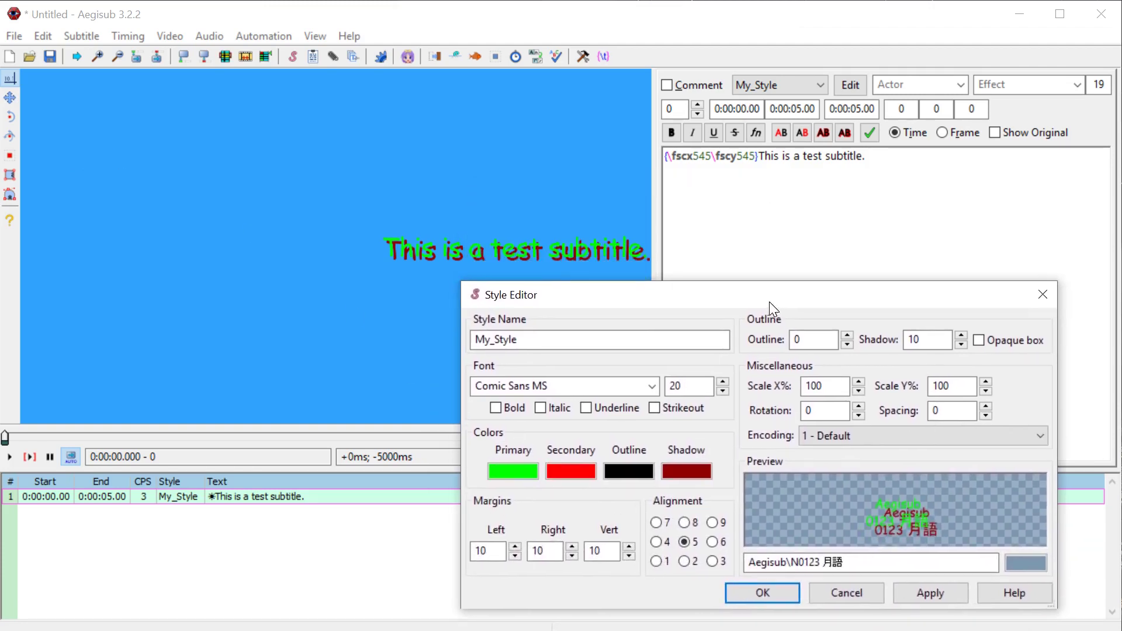
click(924, 590)
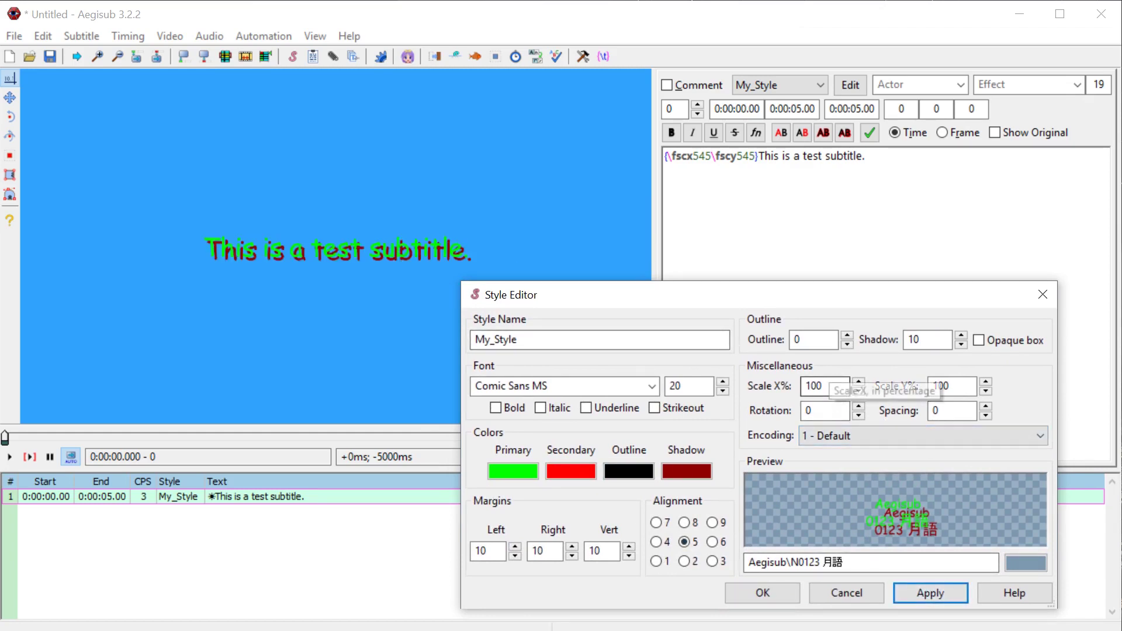
- Apply rotations of 90° and 180°, then reset rotation to 0 so the text is upright
click(806, 410)
text(90)
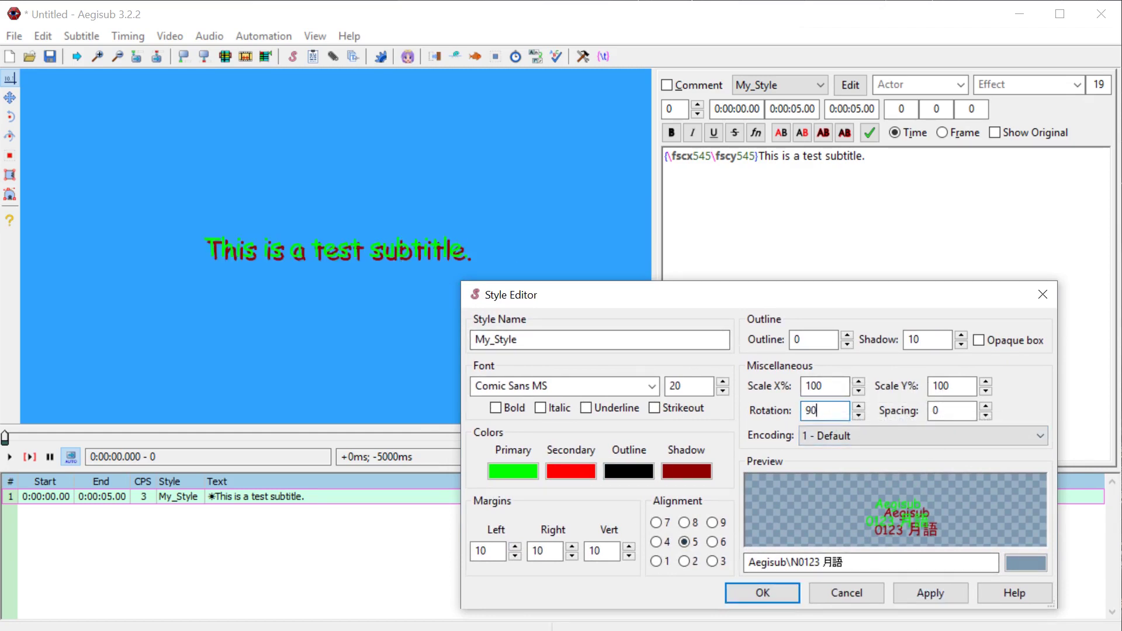
click(952, 597)
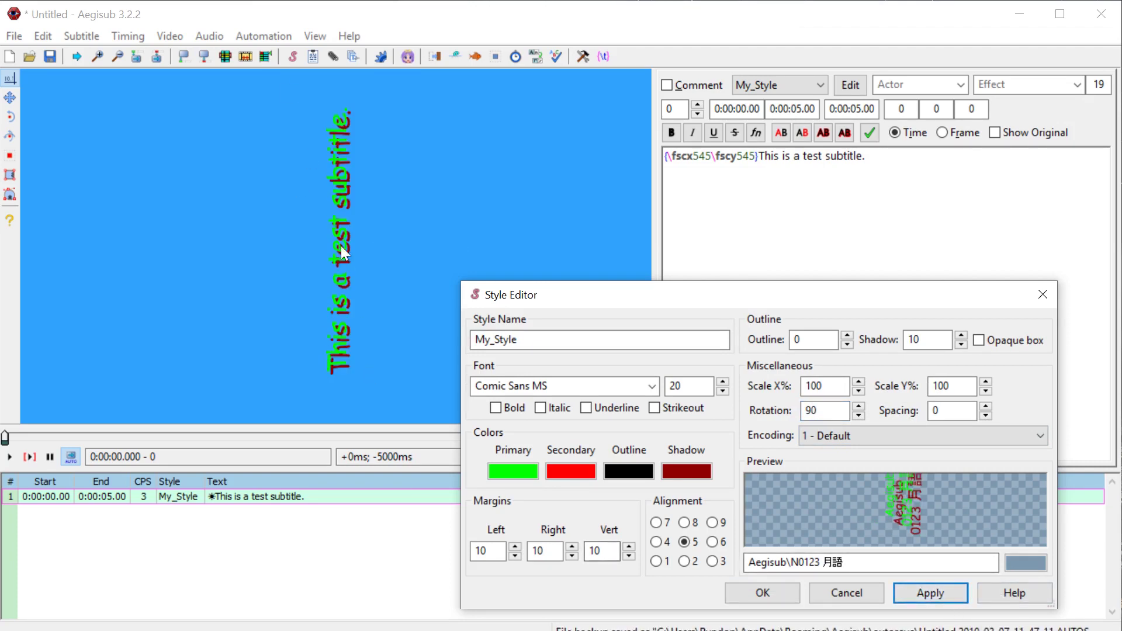
click(812, 410)
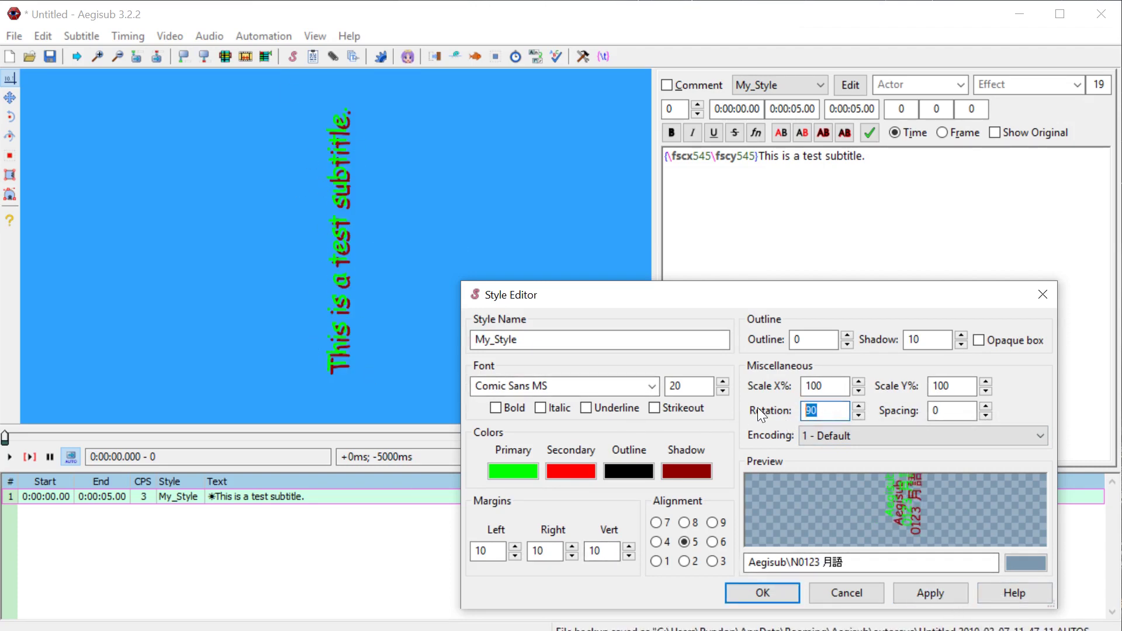
text(180)
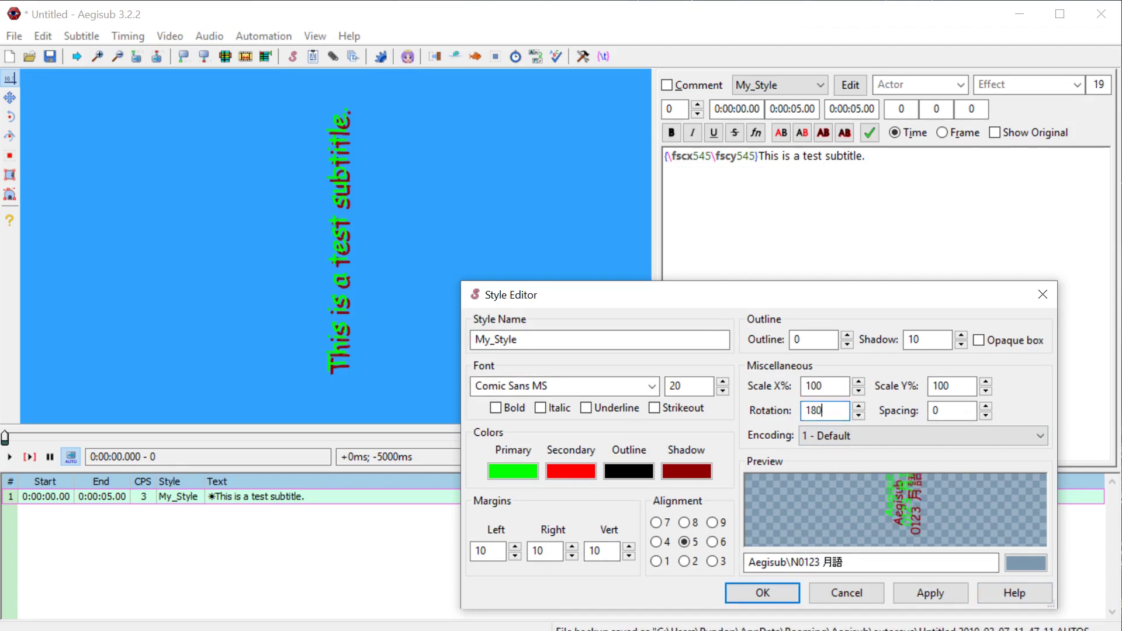
click(951, 591)
click(821, 410)
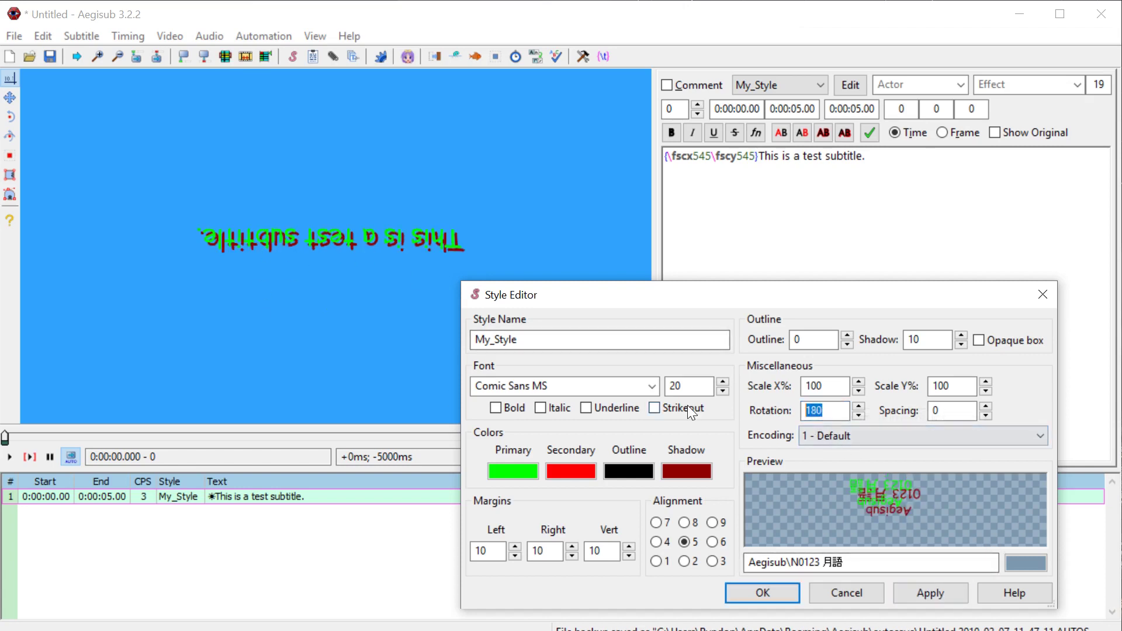
text(0)
click(933, 595)
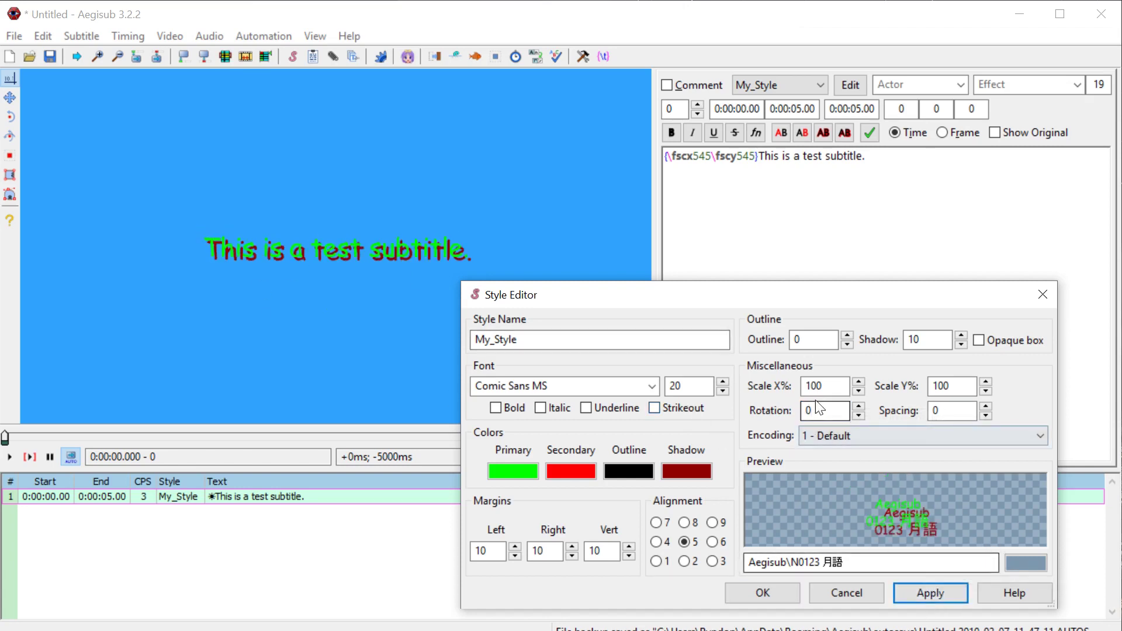
- Apply 50% horizontal scale, then set Scale X to 100%, closing and reopening the Style Editor
click(823, 386)
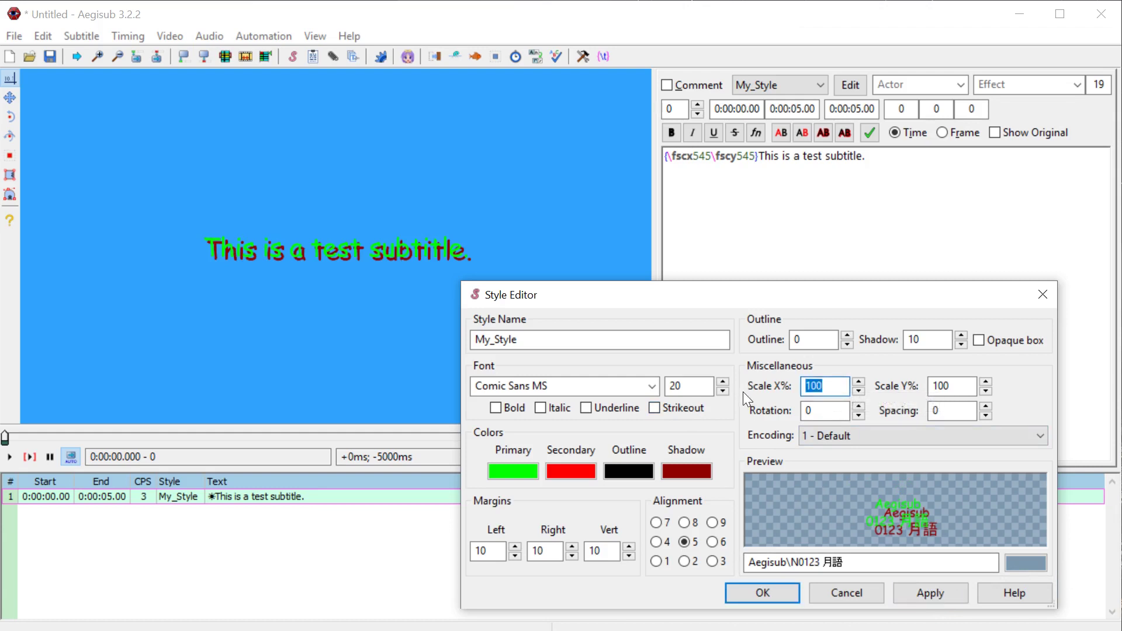
text(50)
click(934, 593)
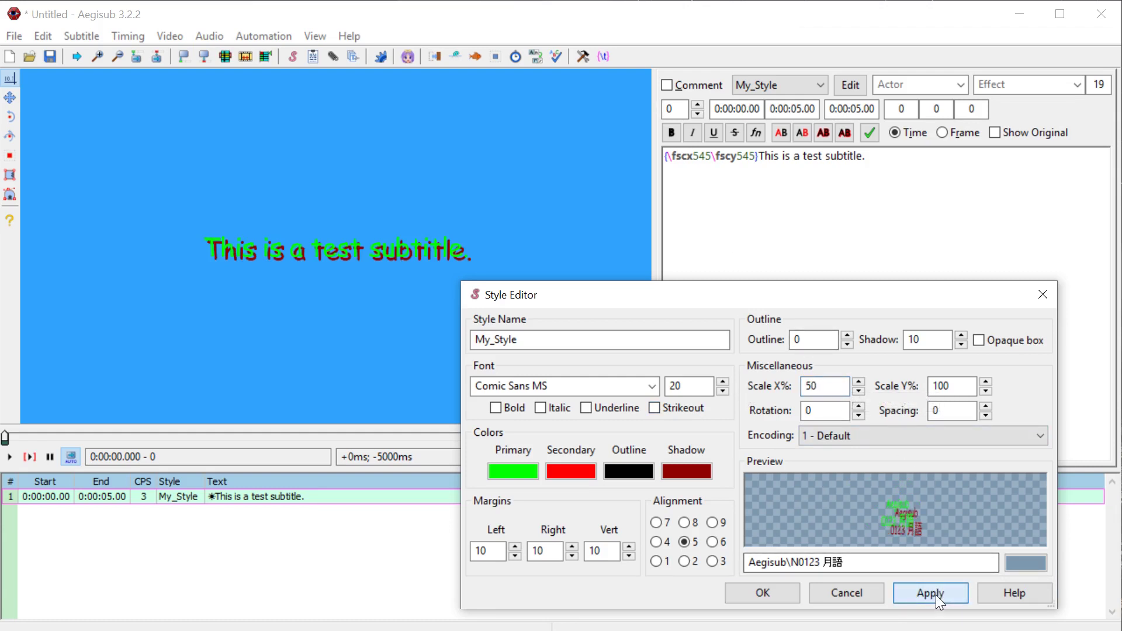
drag(723, 299, 763, 227)
click(856, 314)
text(10)
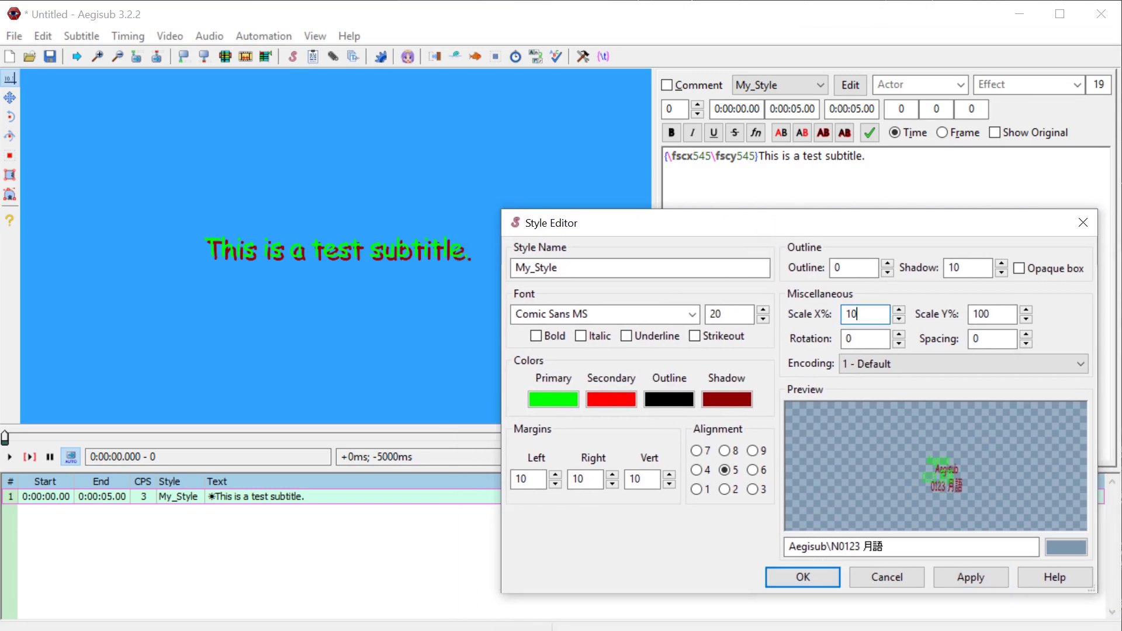
text(0)
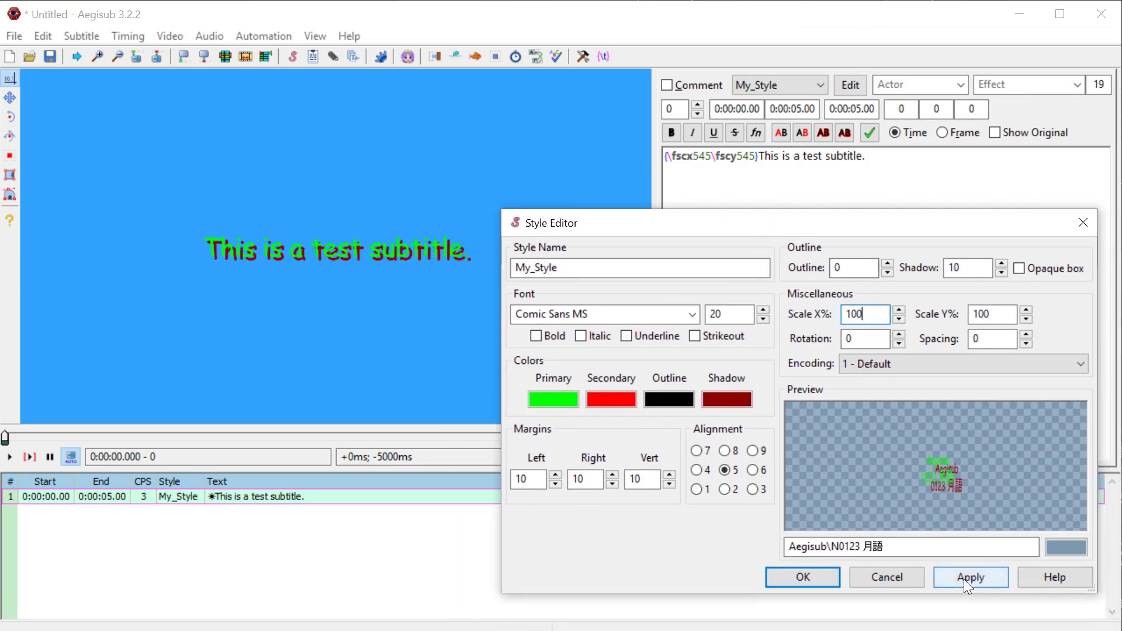
click(800, 577)
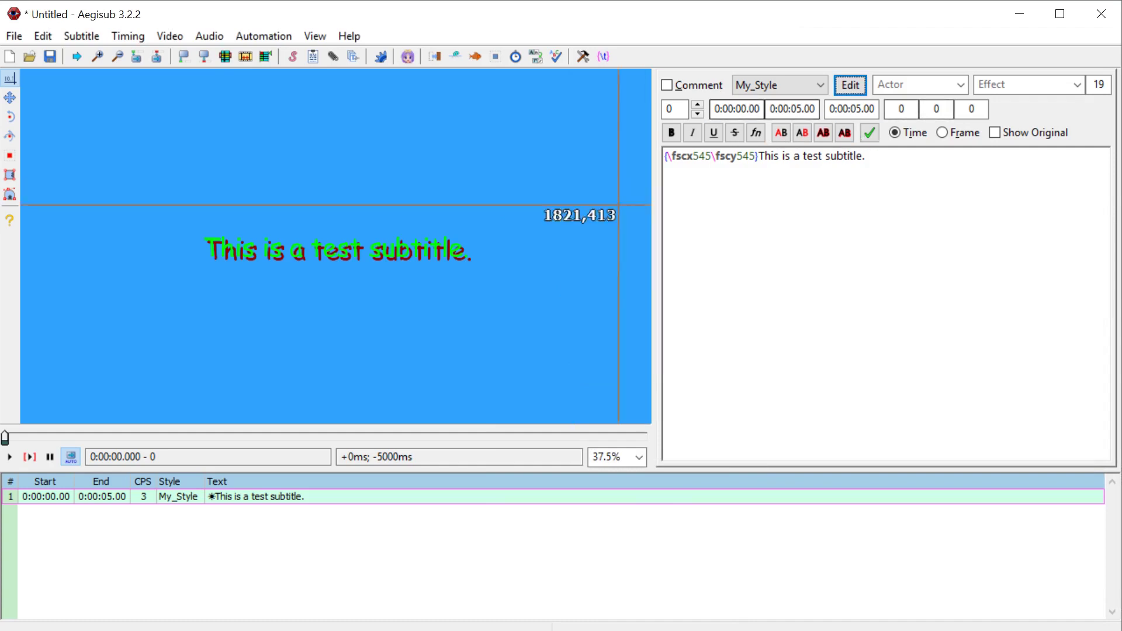
click(850, 86)
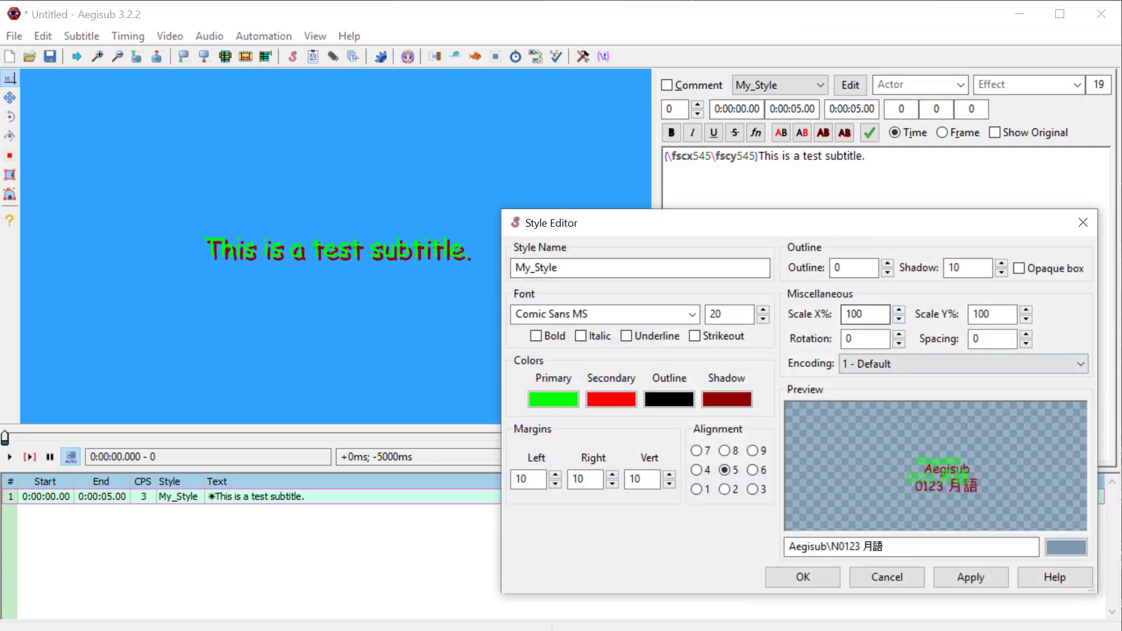
- Set My_Style's outline width to 2 and apply it
double_click(847, 268)
text(2)
click(965, 577)
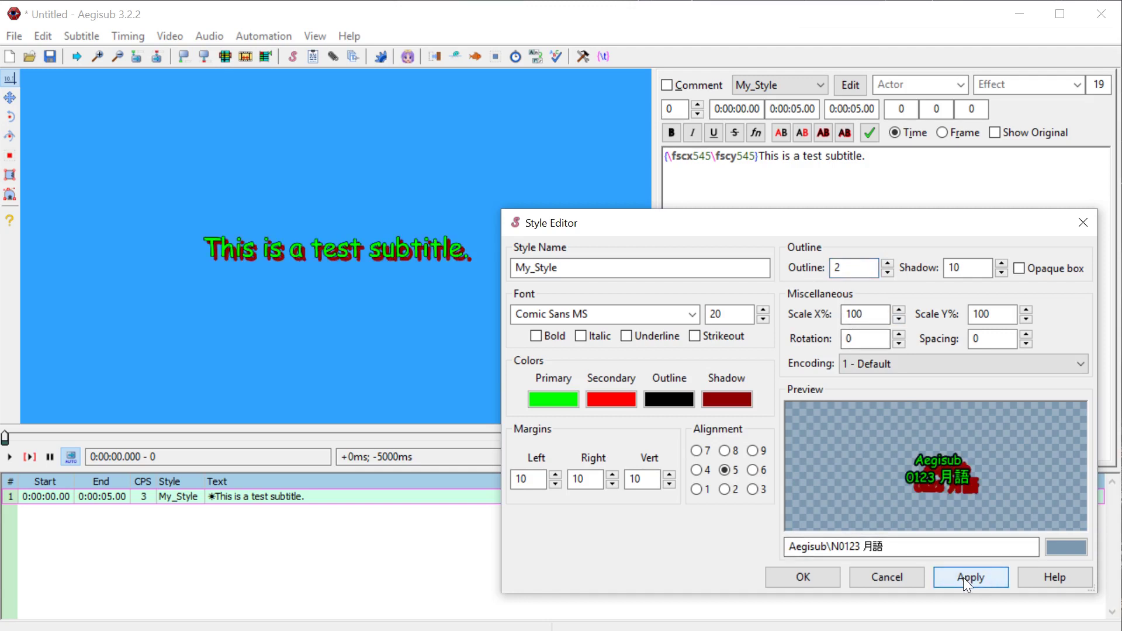
click(876, 364)
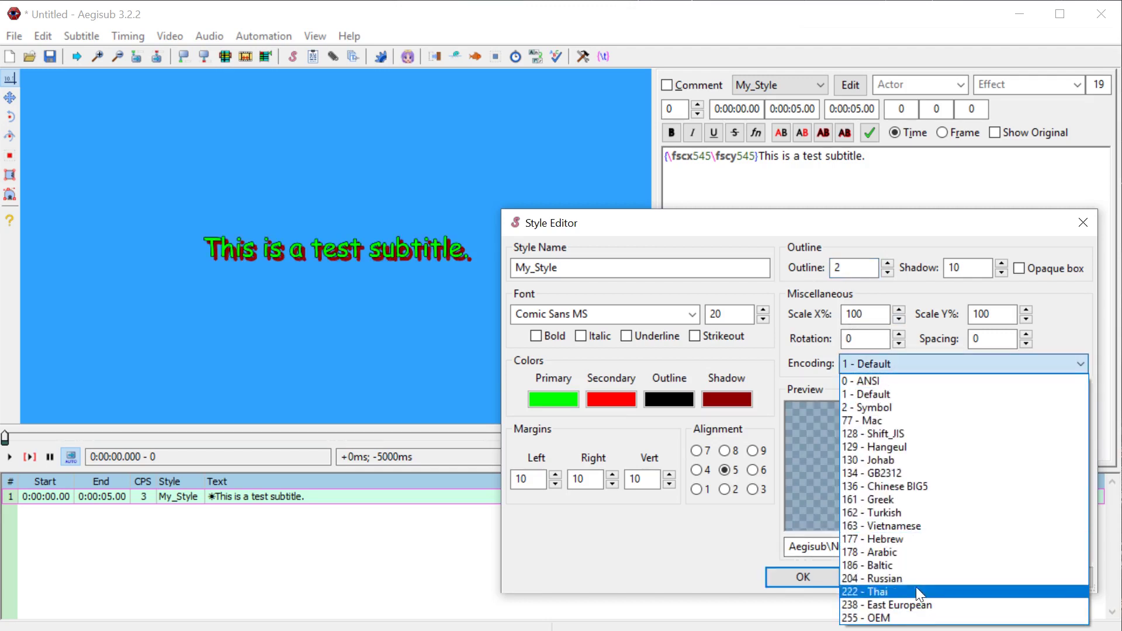
click(675, 546)
- Test encoding 2 - Symbol, then restore 1 - Default and confirm with OK
click(859, 365)
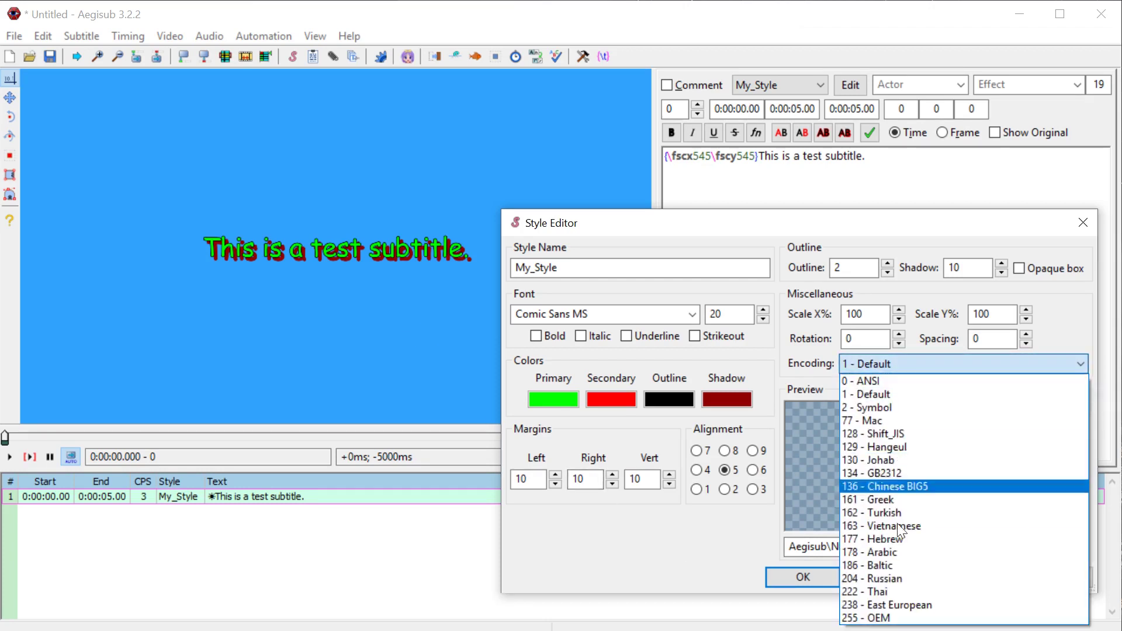
click(875, 407)
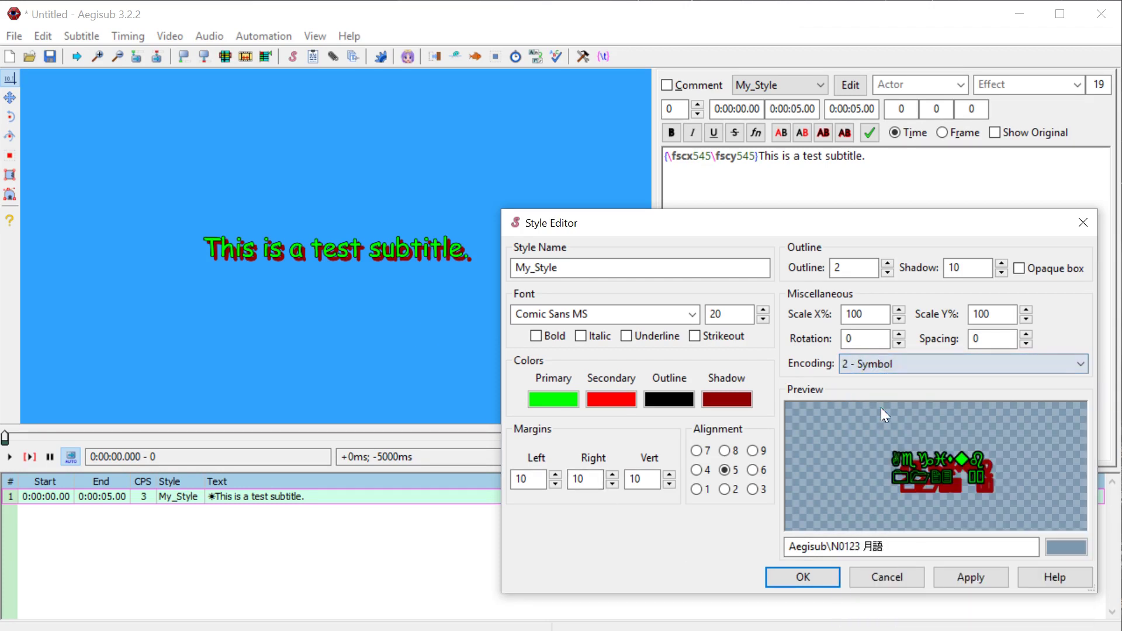
click(949, 578)
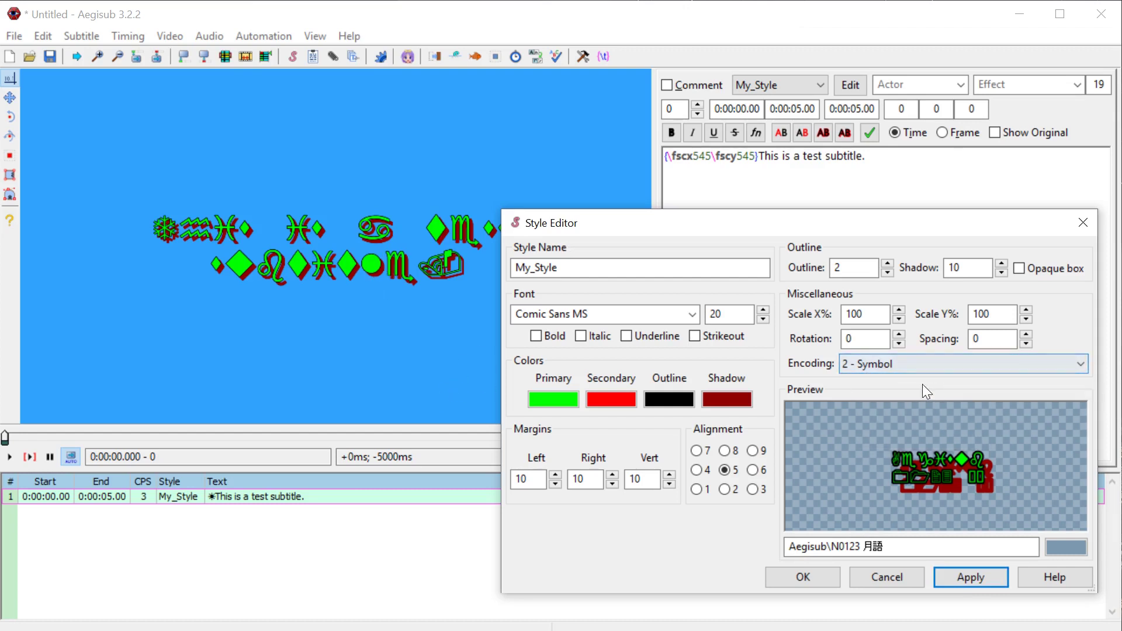
click(868, 367)
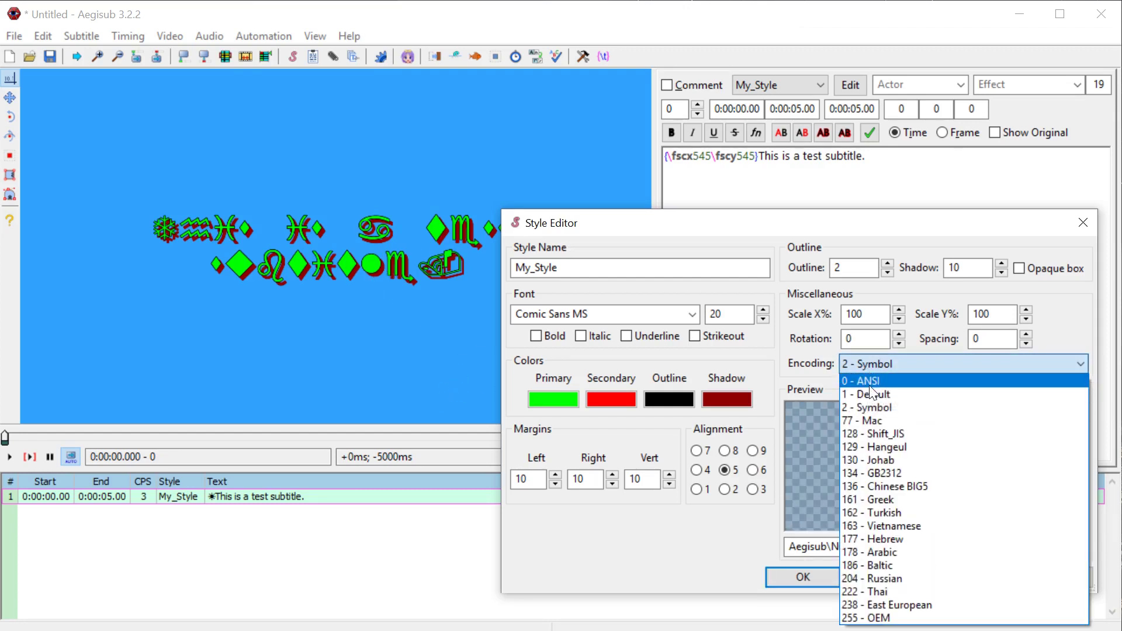
click(875, 394)
click(966, 577)
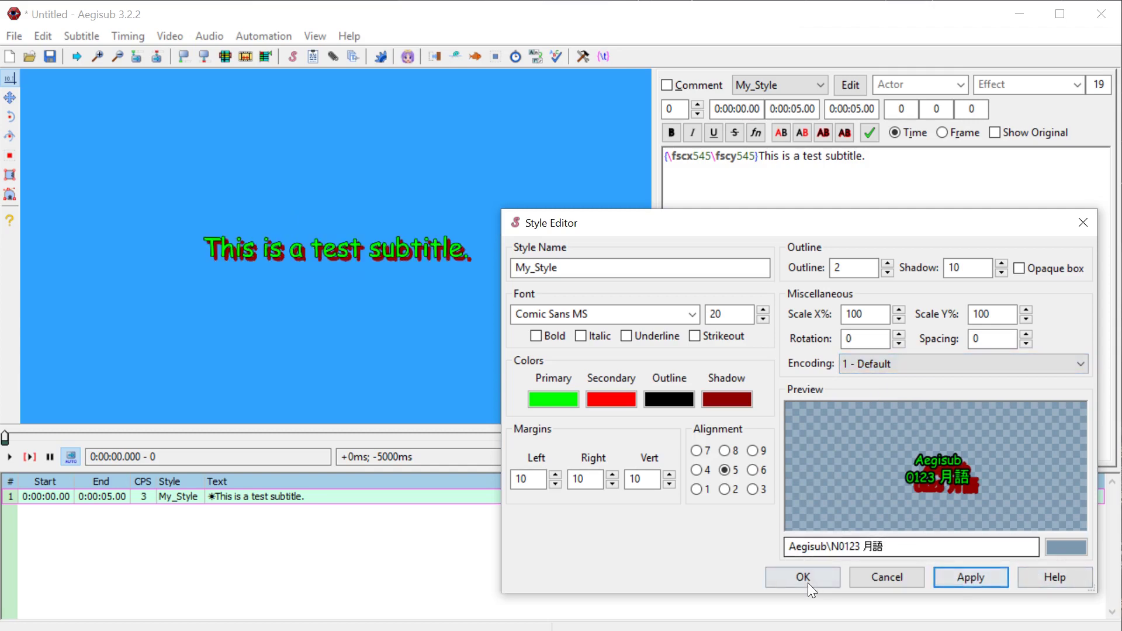
click(879, 577)
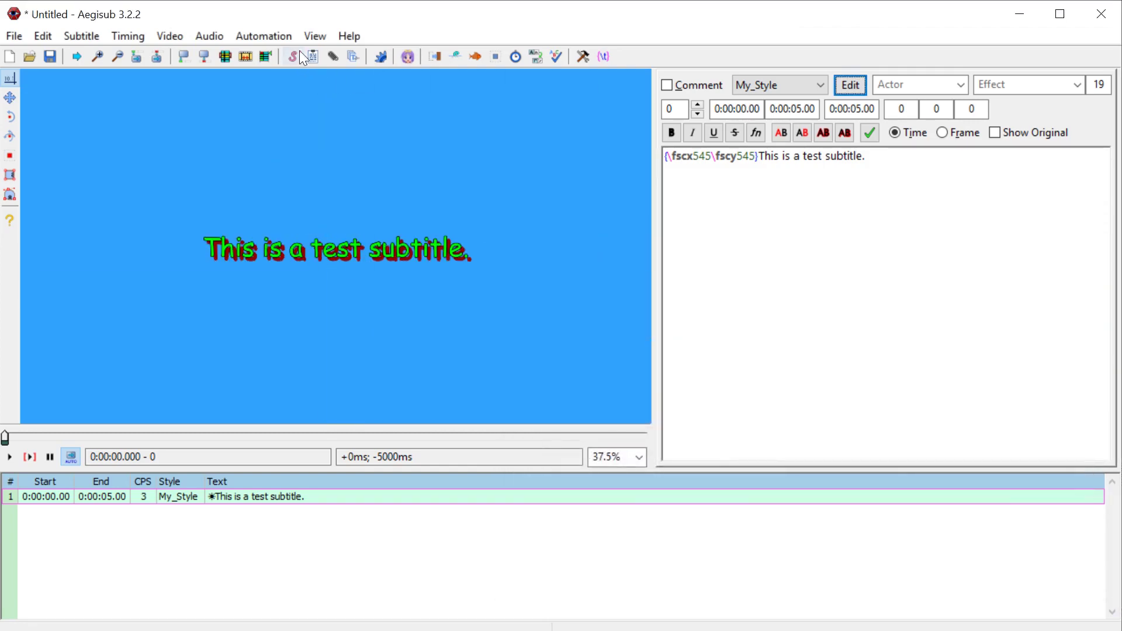
click(314, 37)
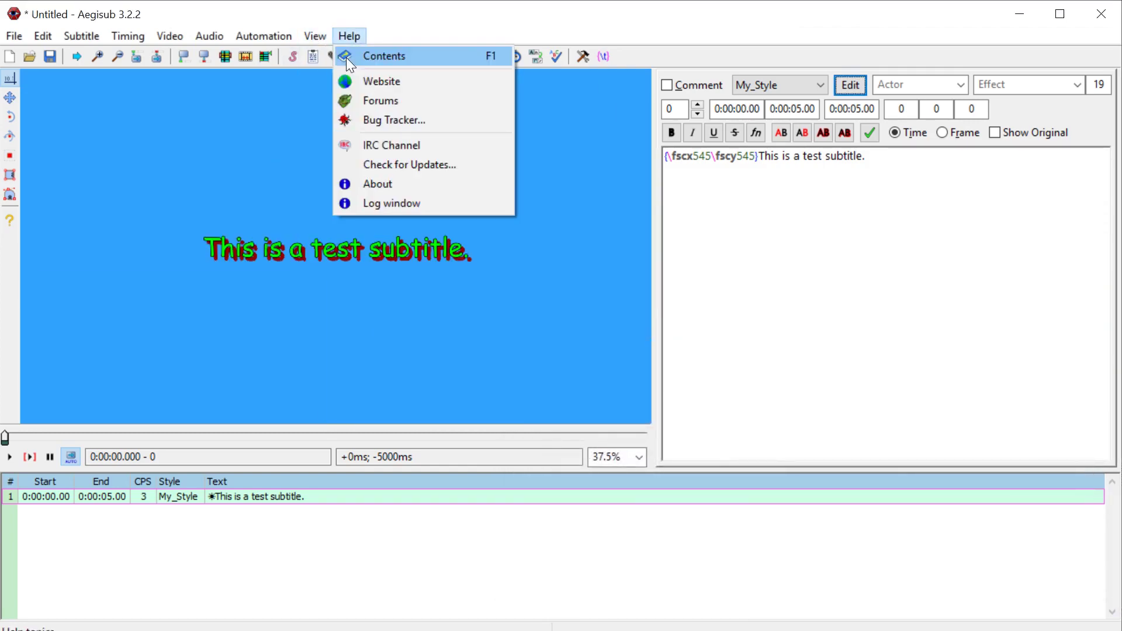
click(329, 56)
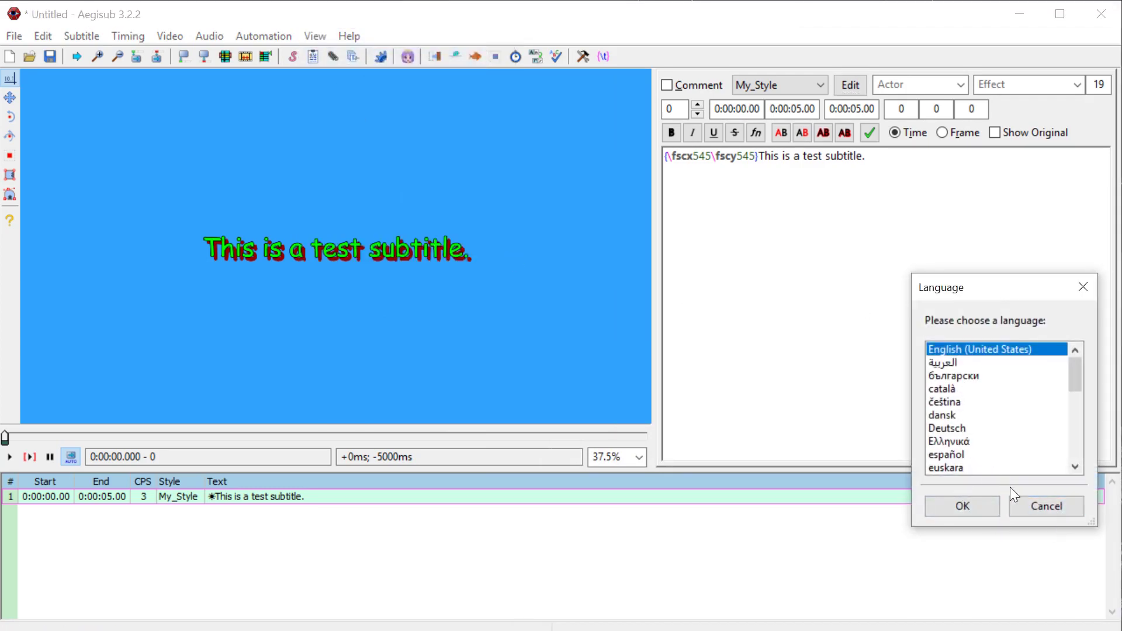
click(1015, 502)
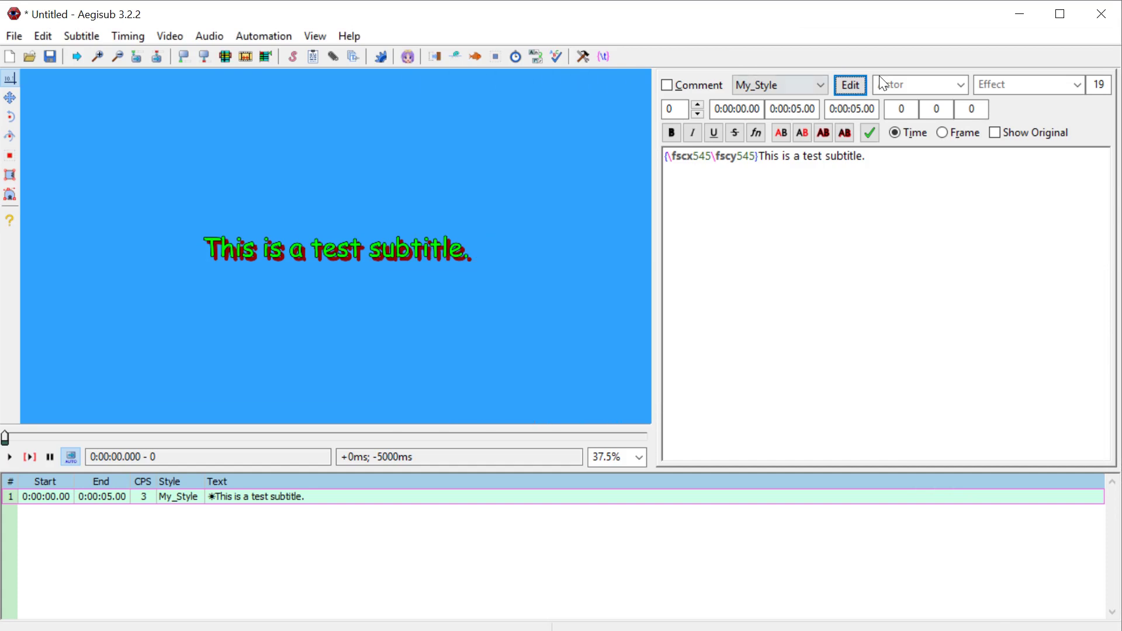
click(800, 78)
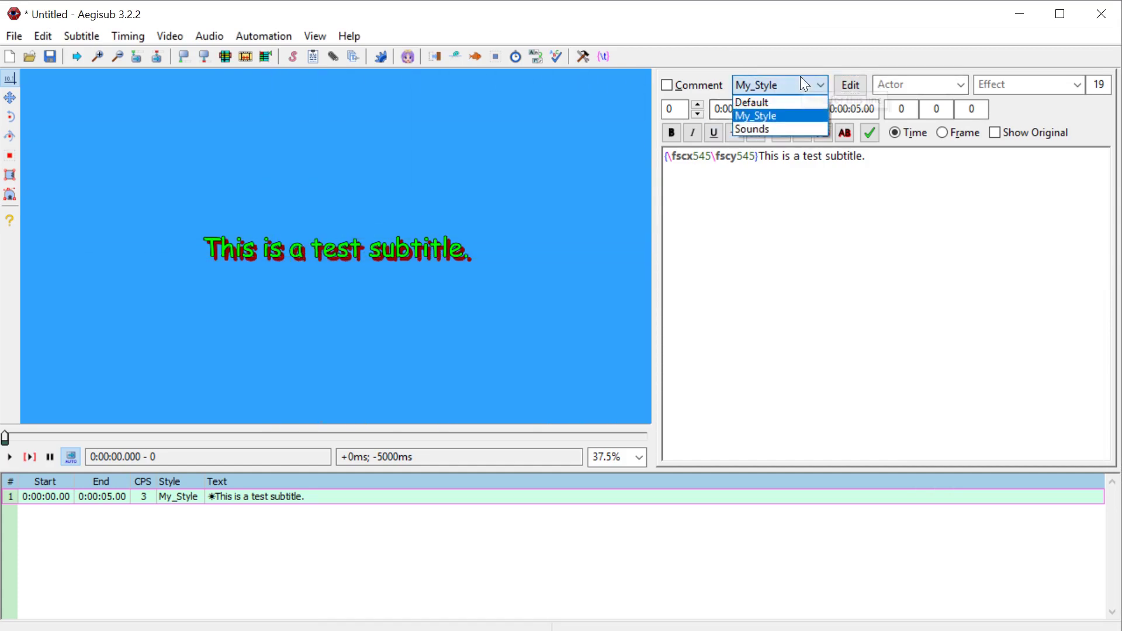
click(756, 98)
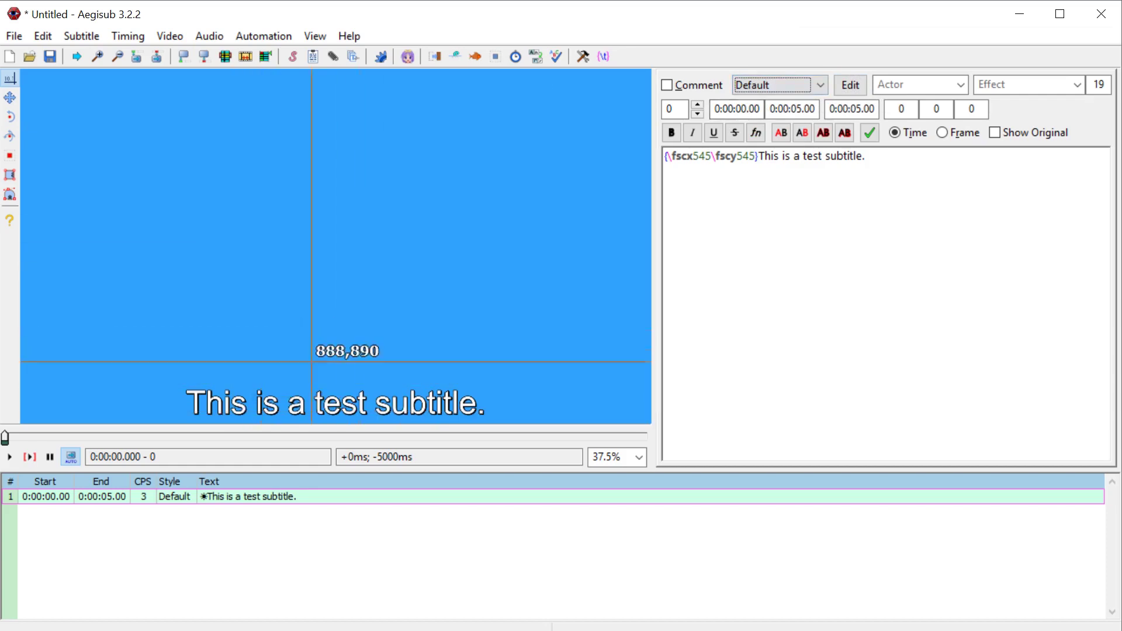
click(759, 86)
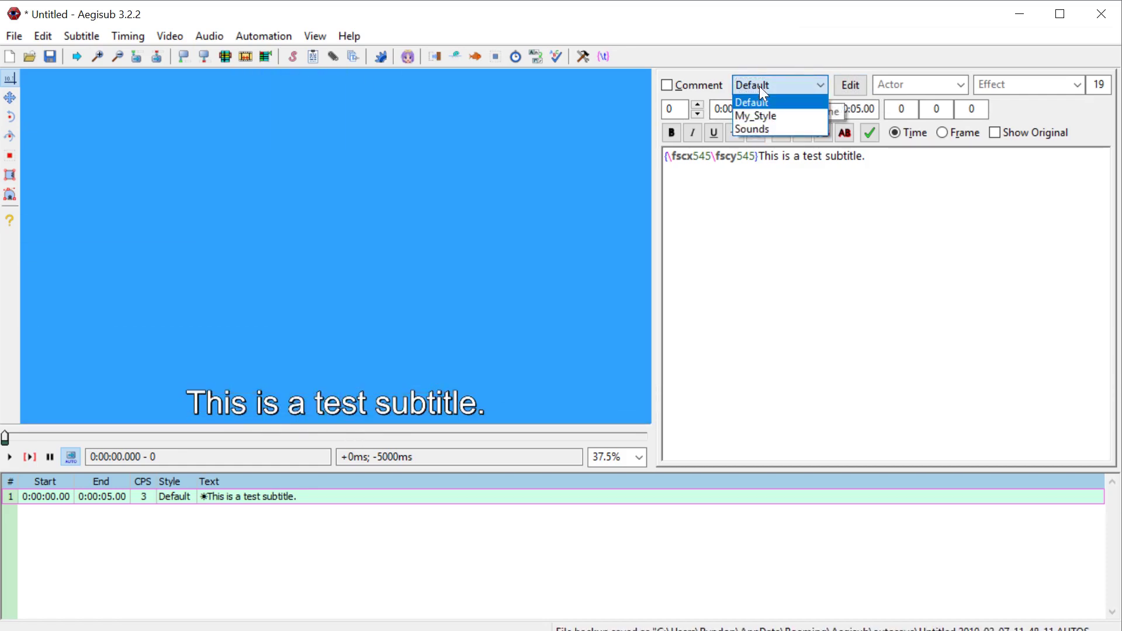
click(742, 117)
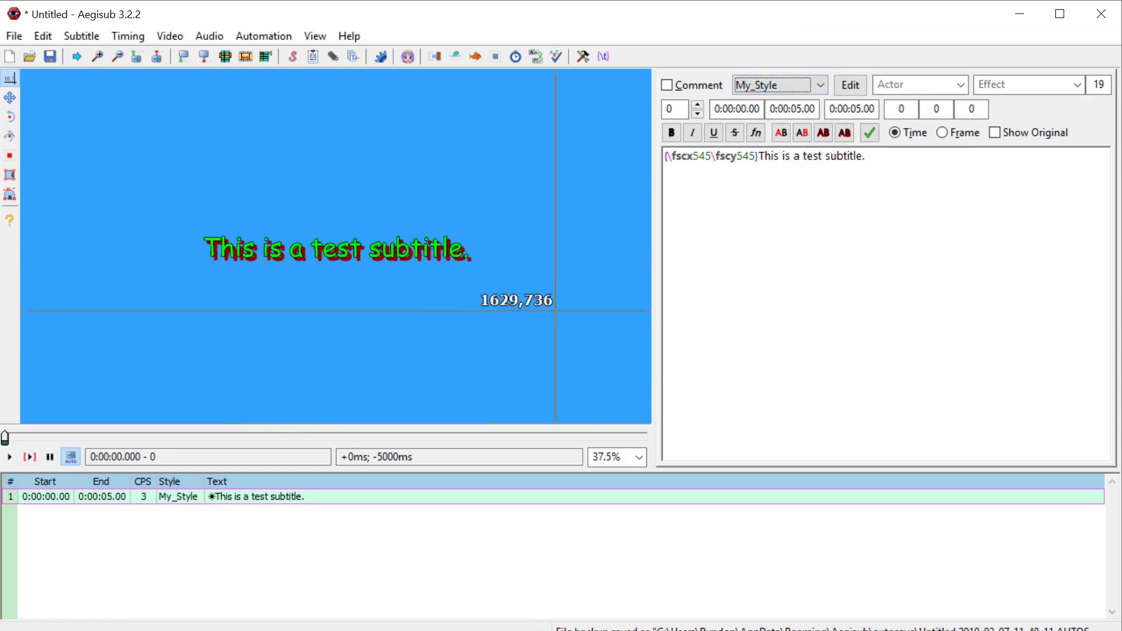
click(753, 89)
click(756, 129)
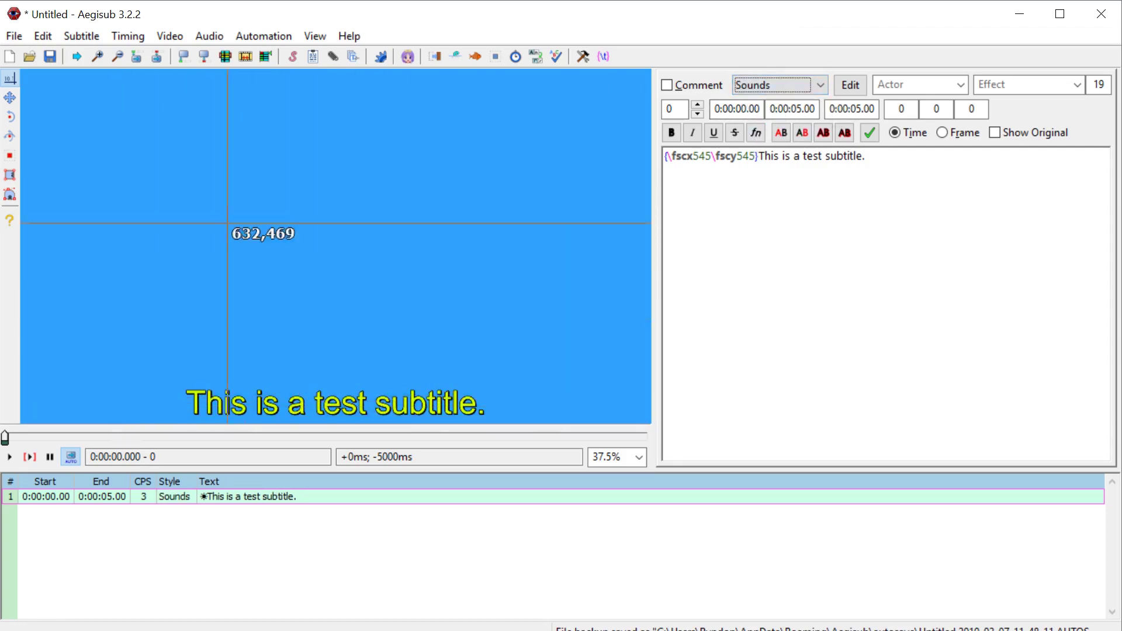
click(795, 92)
click(755, 101)
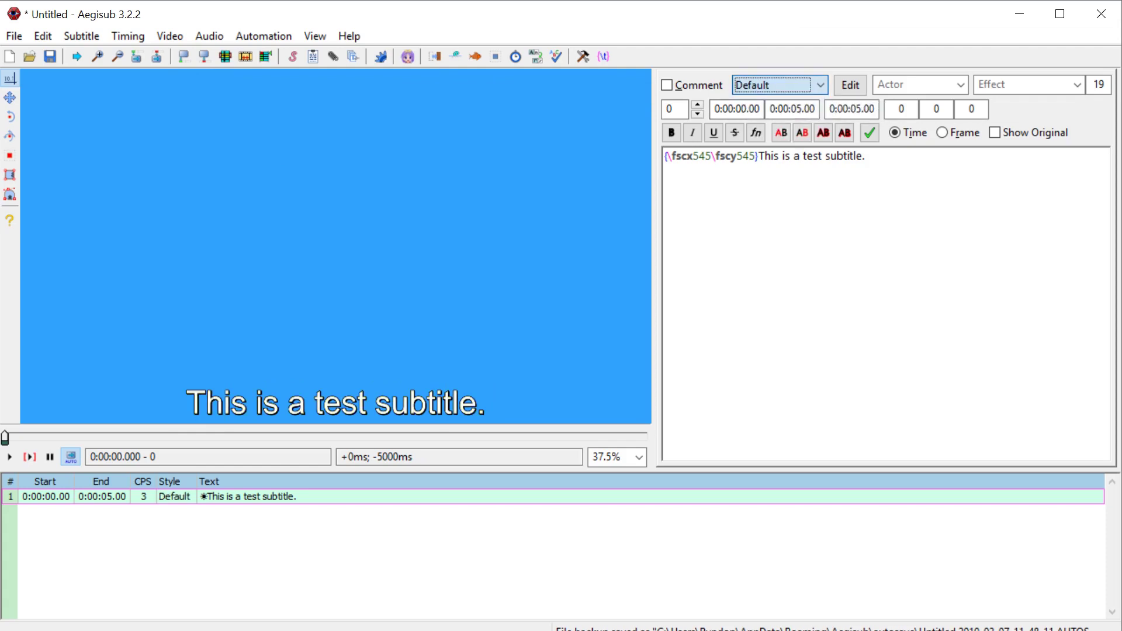
click(760, 92)
click(758, 116)
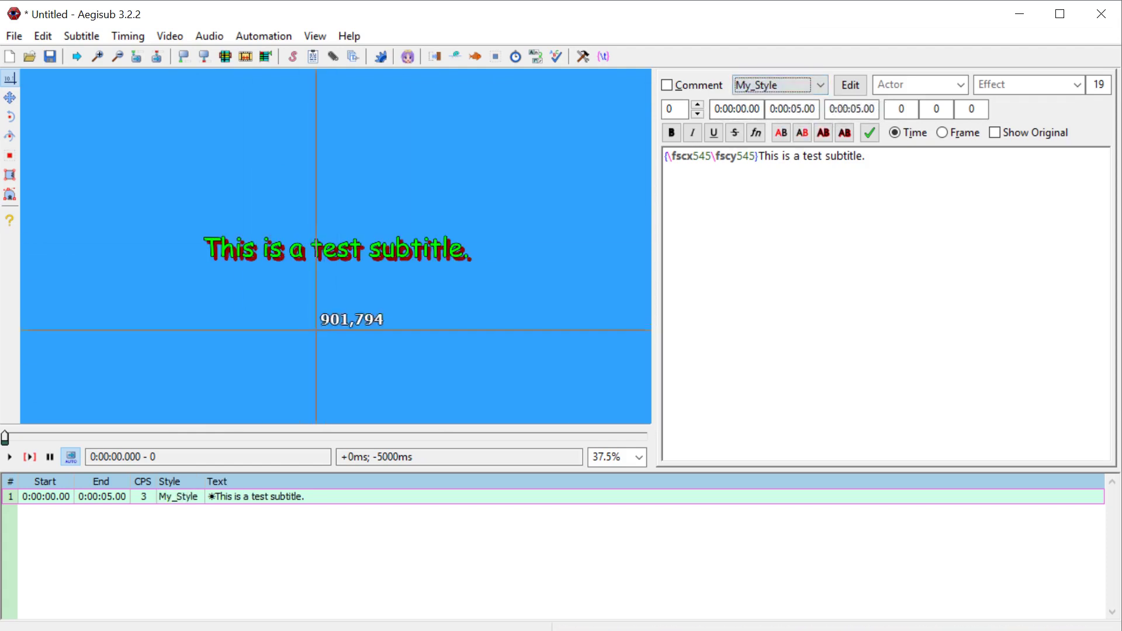